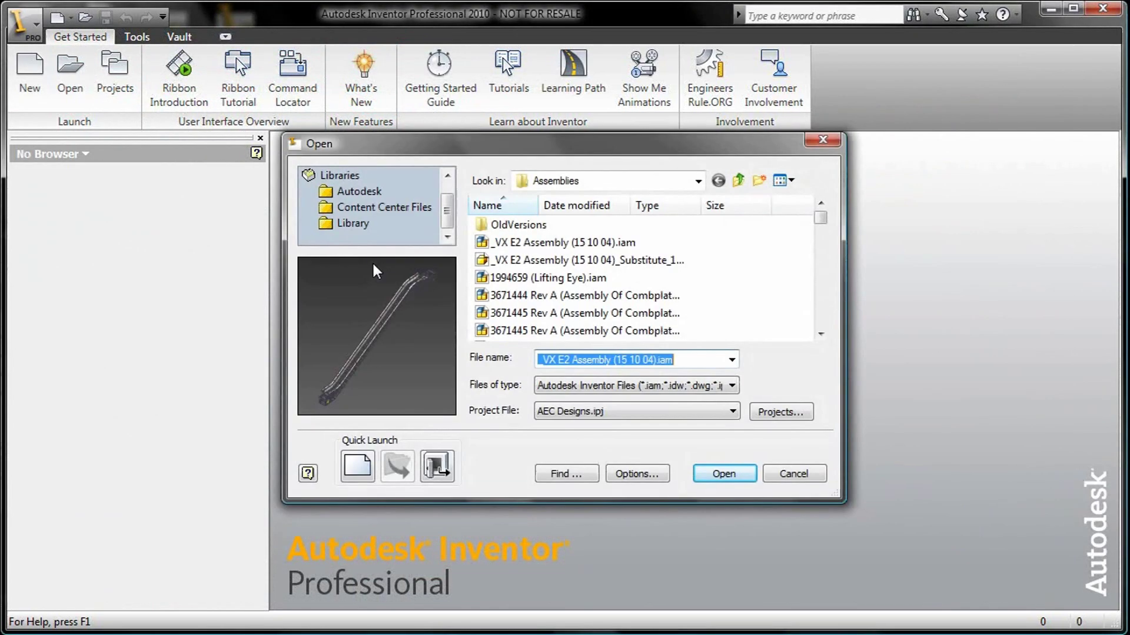
- Open _VX E2 Assembly (15 10 04).iam with its level of detail representation set to Master
left_click(629, 474)
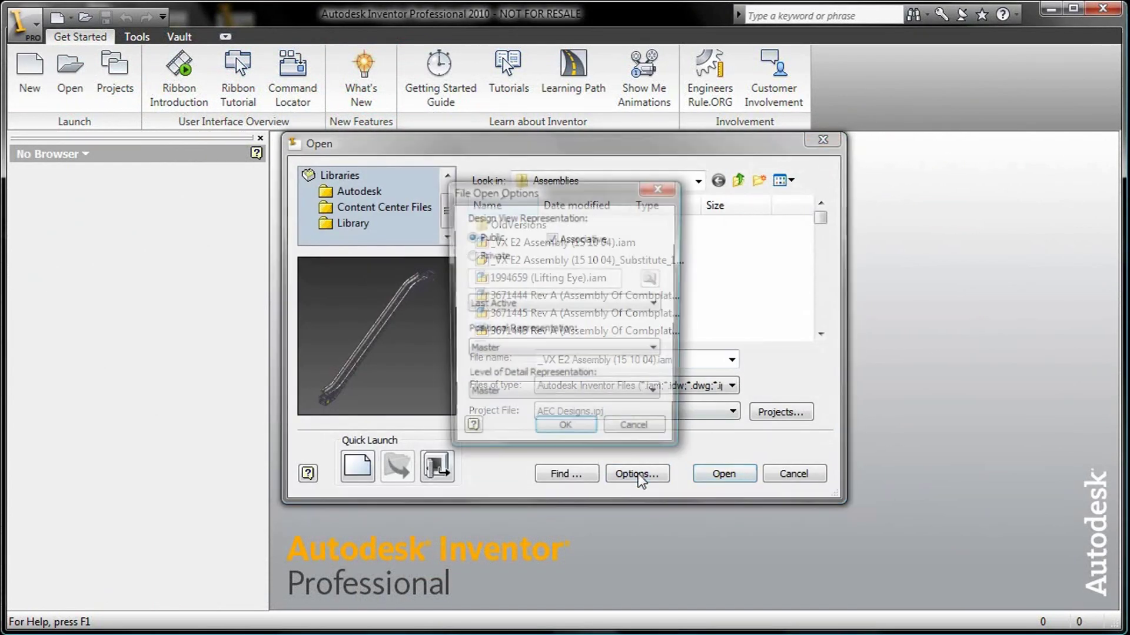
left_click(612, 396)
left_click(602, 411)
left_click(506, 431)
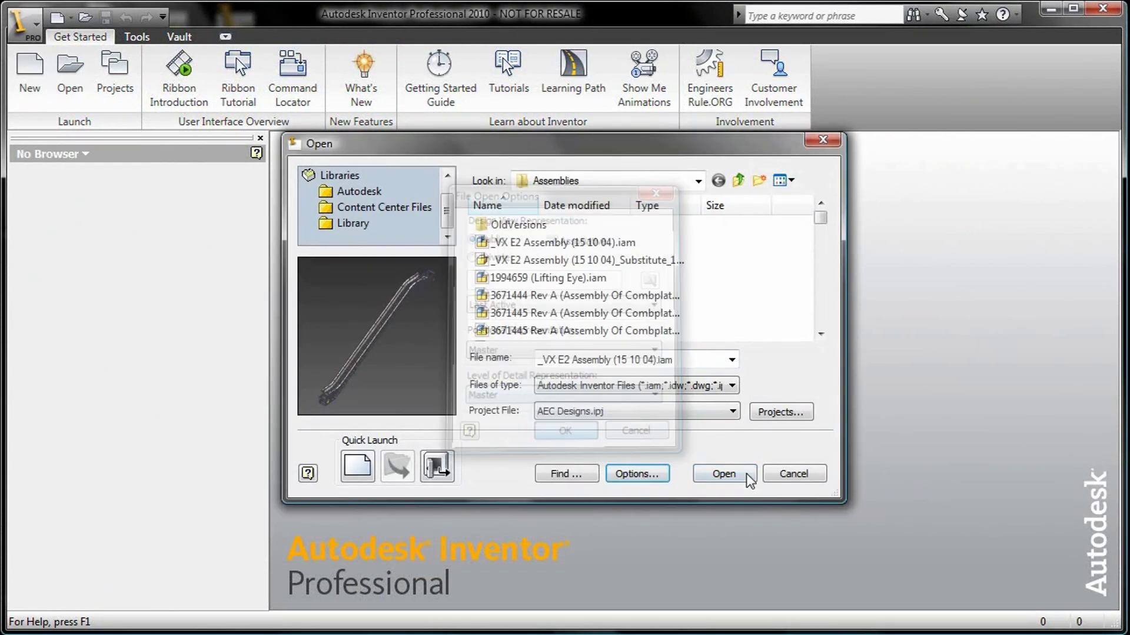
left_click(724, 474)
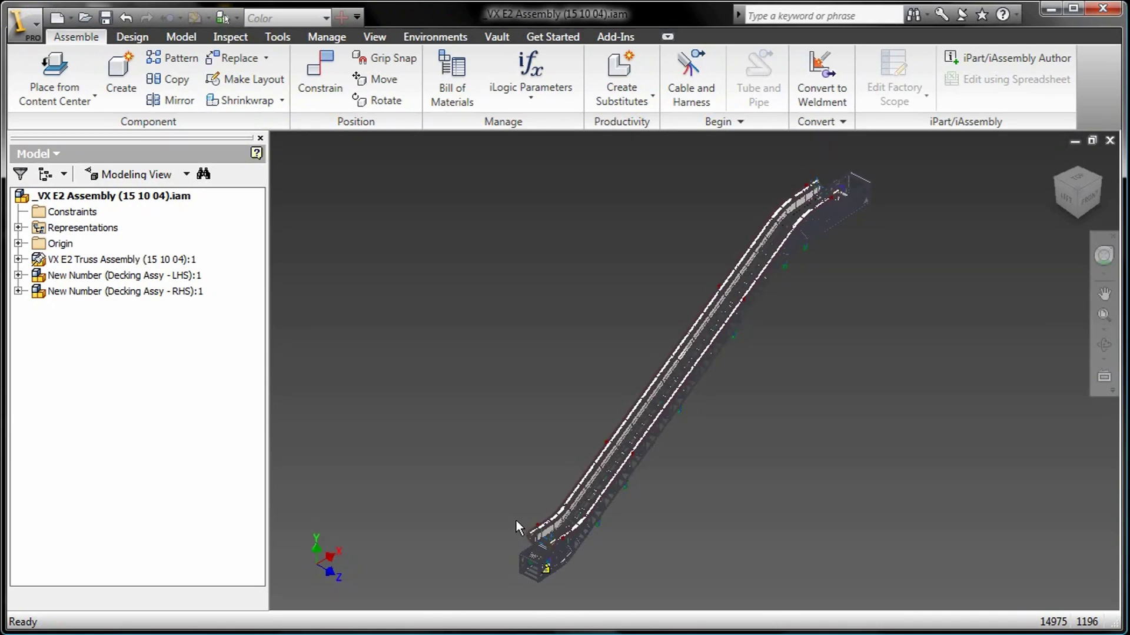
- Examine the lower end of the full-detail escalator assembly up close from several angles and return to the home view
key("z")
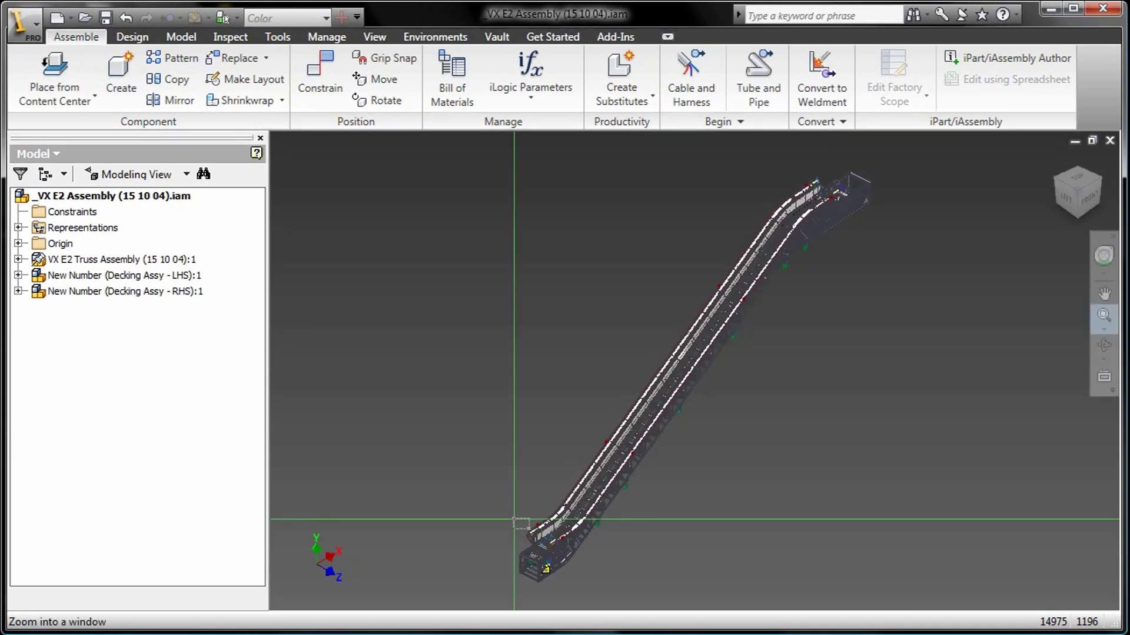
left_click(512, 526)
left_click_drag(580, 570, 580, 570)
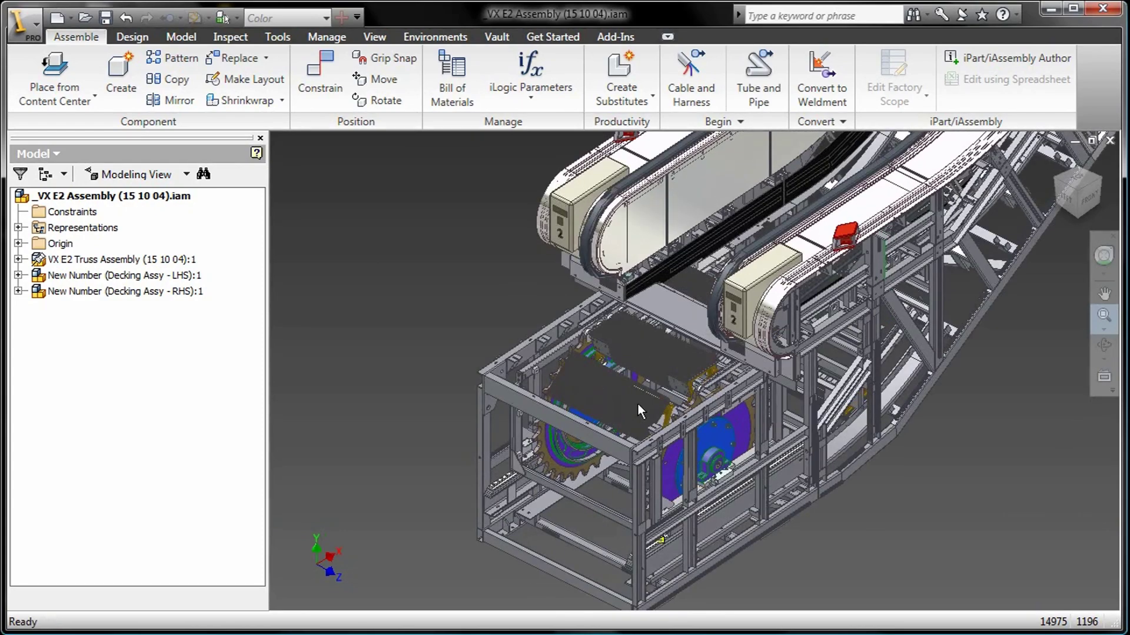
key("Escape")
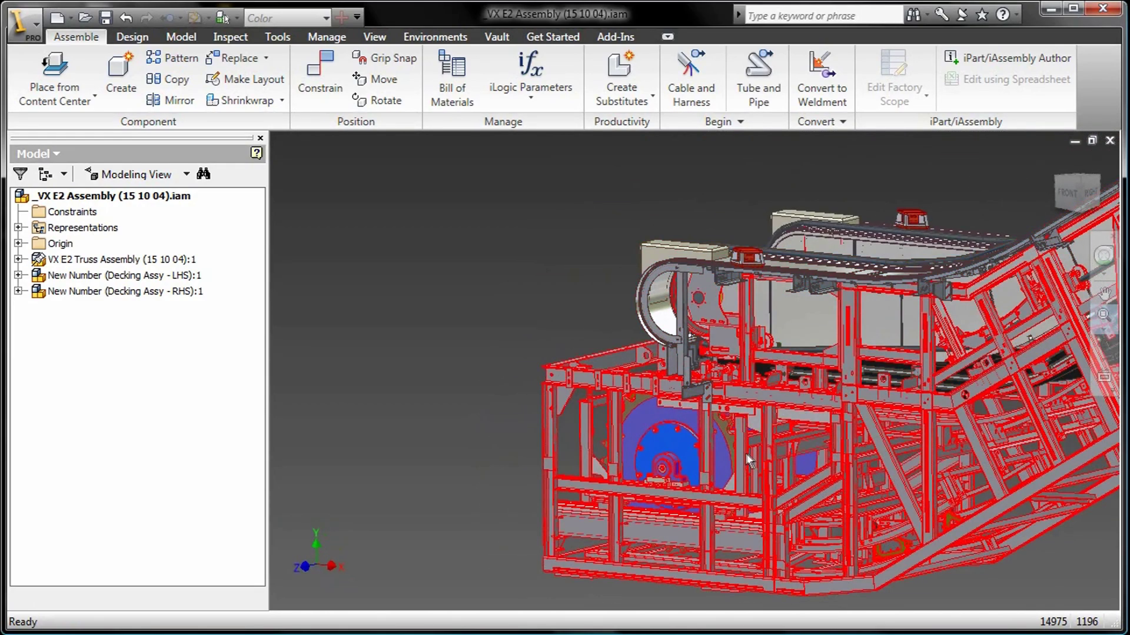
scroll(740, 453, "down", 6)
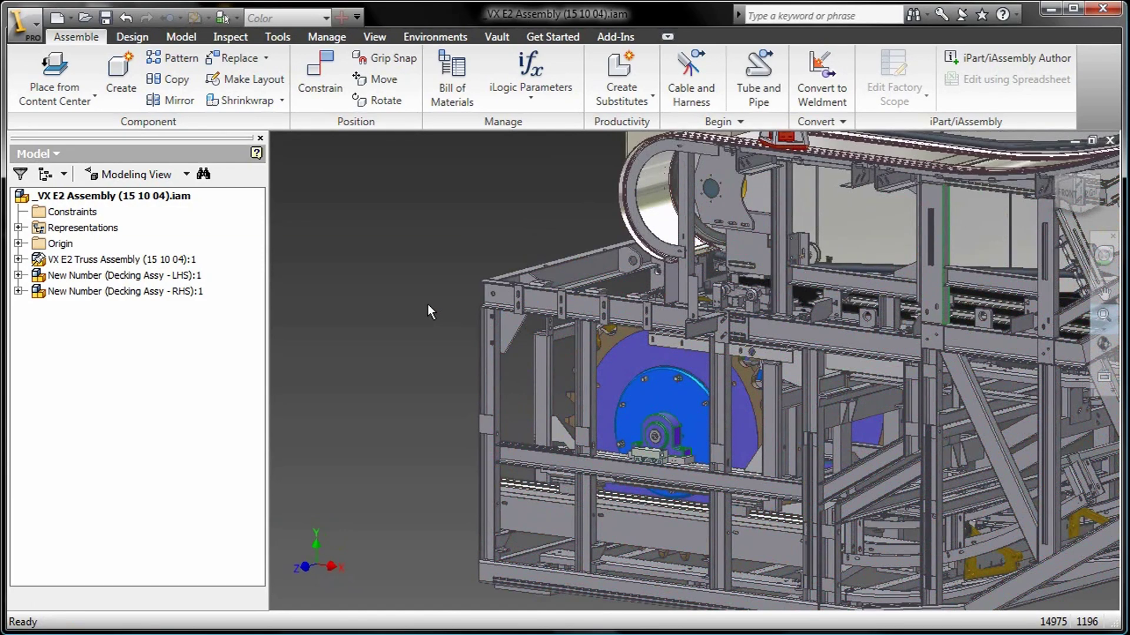
right_click(429, 305)
key("Escape")
key("F6")
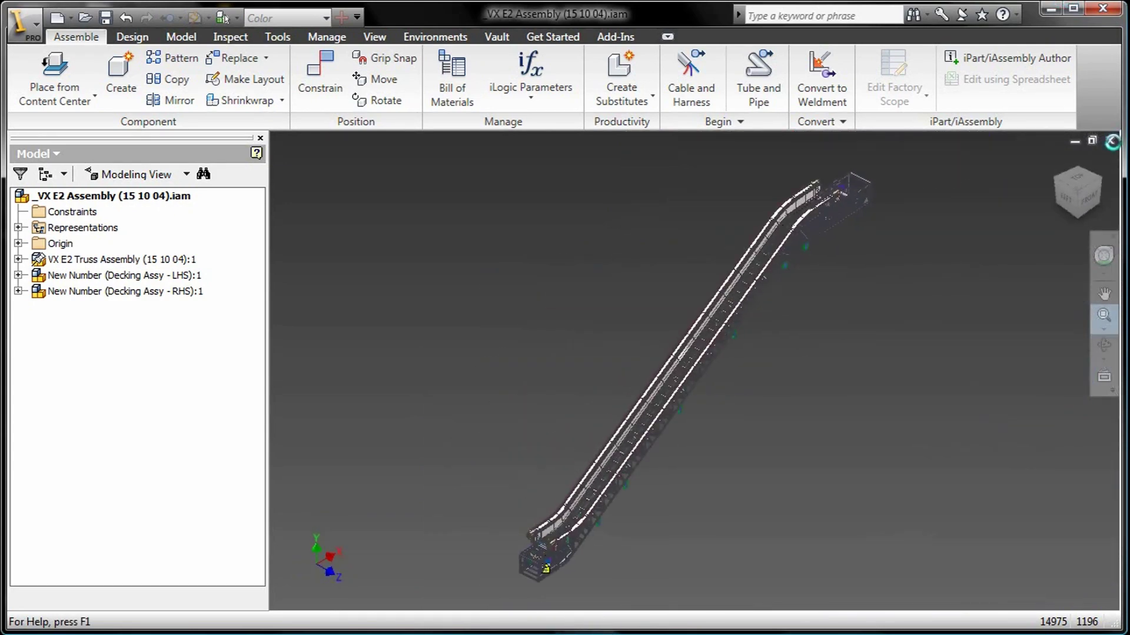
- Close the assembly and reopen it with the LevelofDetail1 representation, accepting the update of its changed components
left_click(1112, 142)
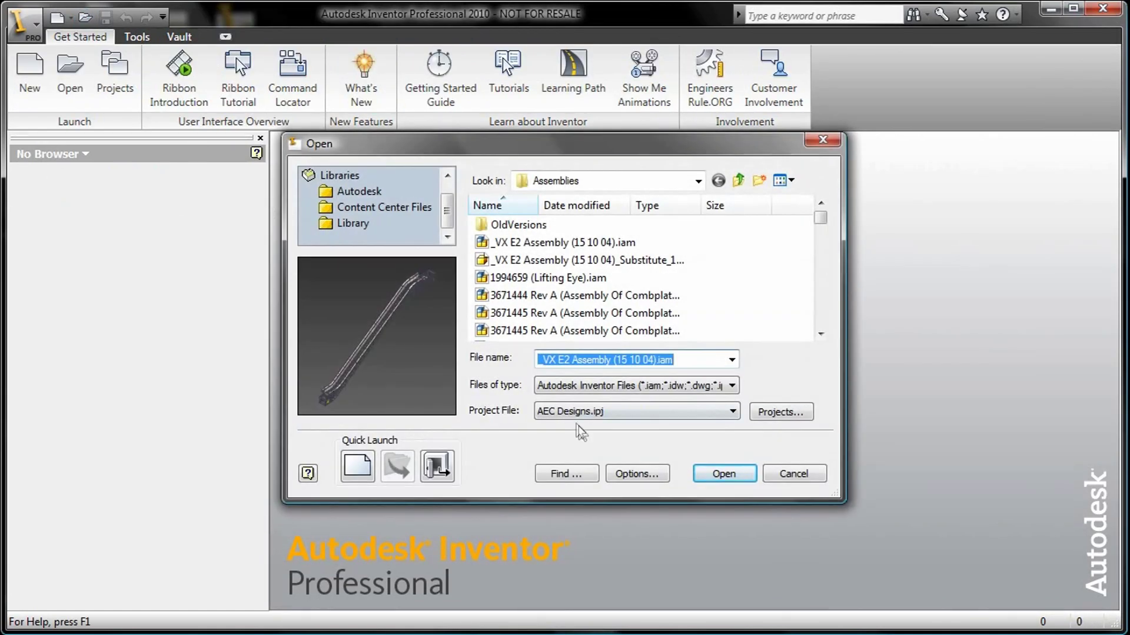
left_click(635, 474)
left_click(619, 395)
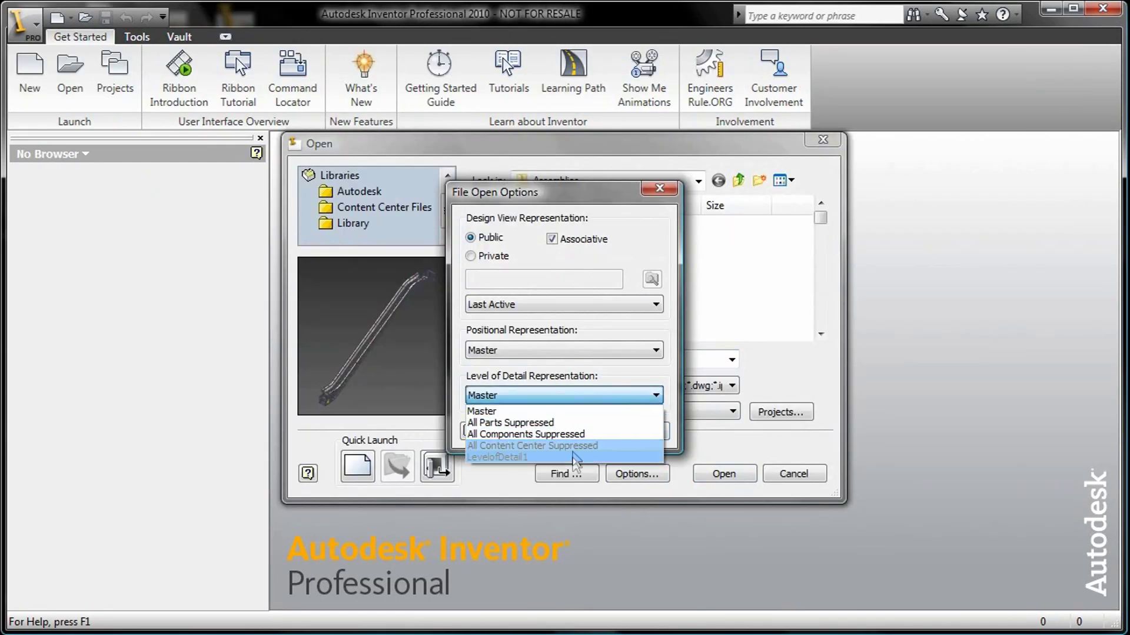
left_click(573, 458)
left_click(568, 436)
left_click(711, 474)
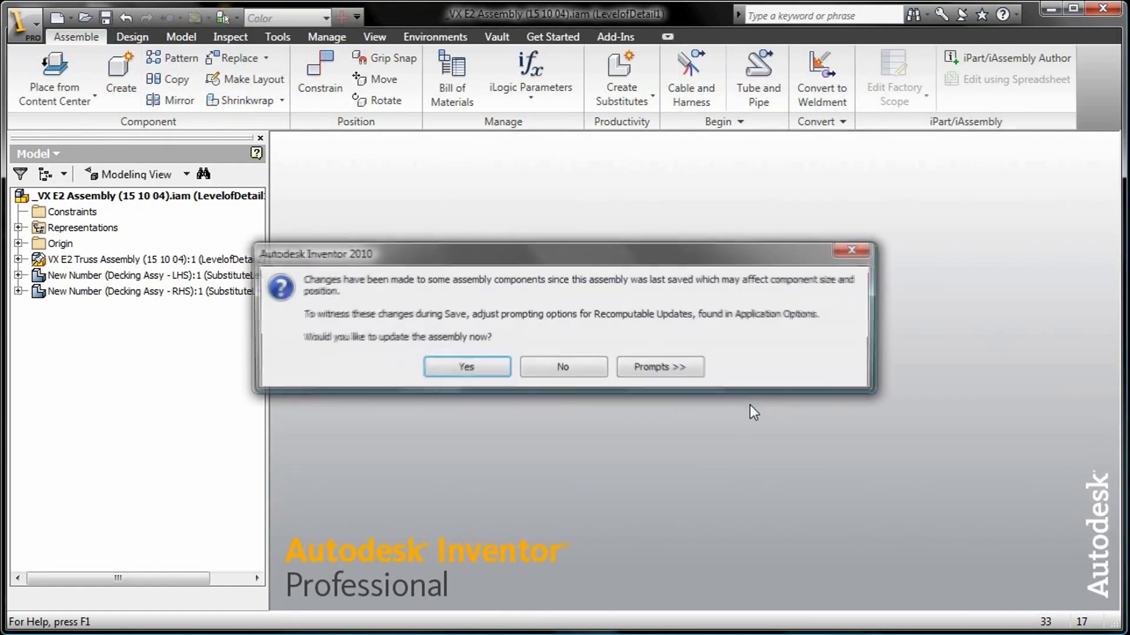
left_click(466, 365)
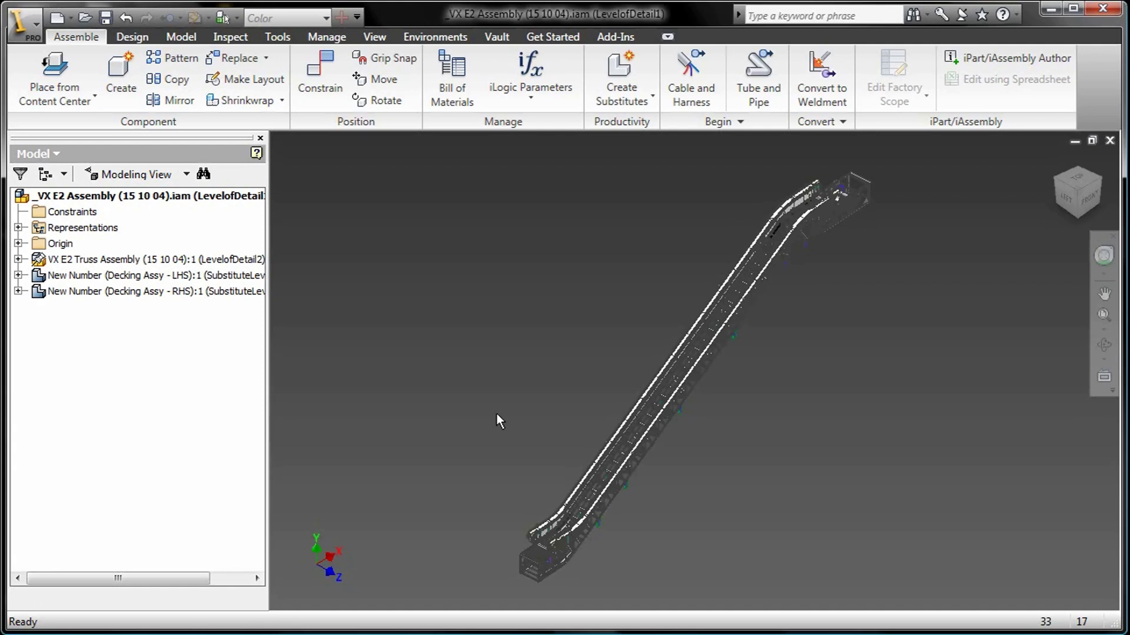
- Examine the lower end and sprocket drive of the assembly in LevelofDetail1, finishing at the home view
key("z")
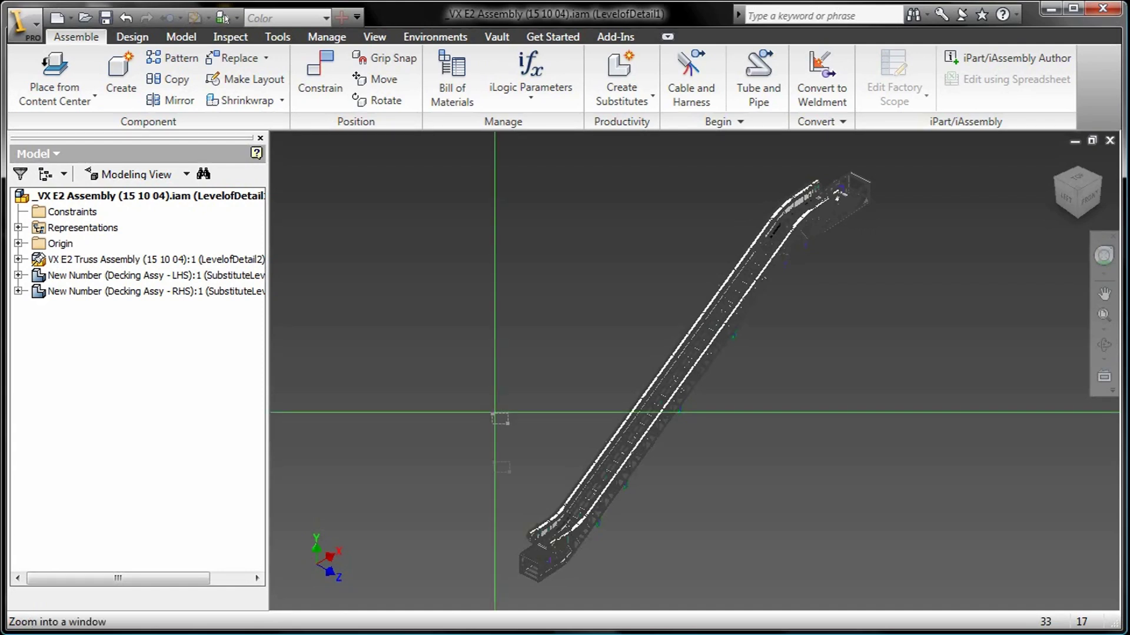
mouse_move(494, 530)
left_mouse_down()
mouse_move(581, 580)
mouse_move(598, 538)
left_mouse_up()
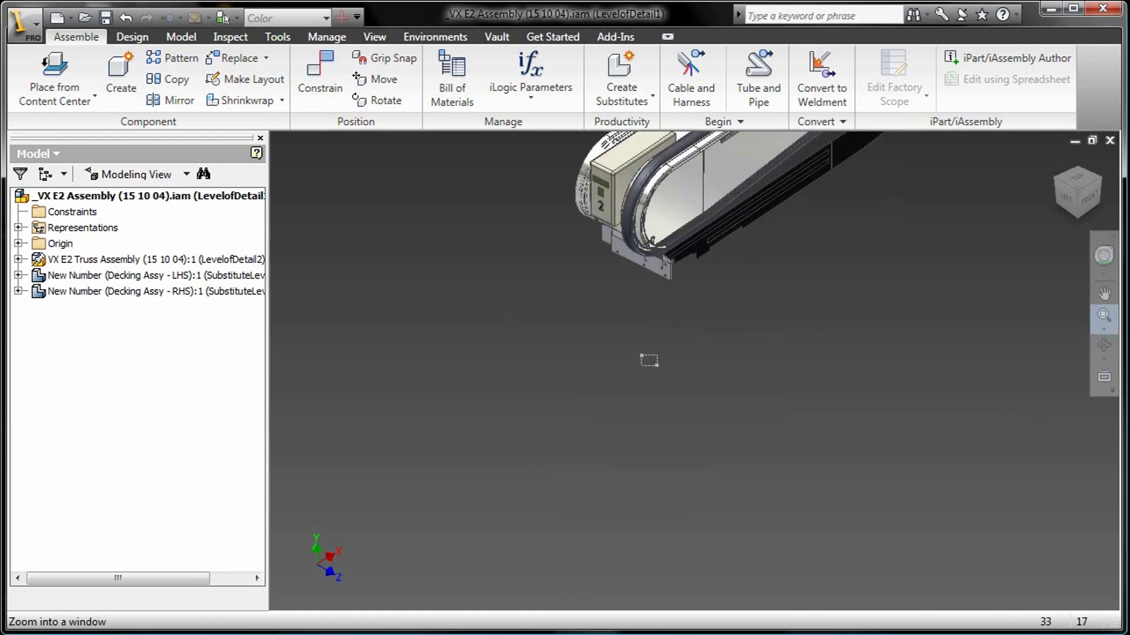
key("F5")
key("F5")
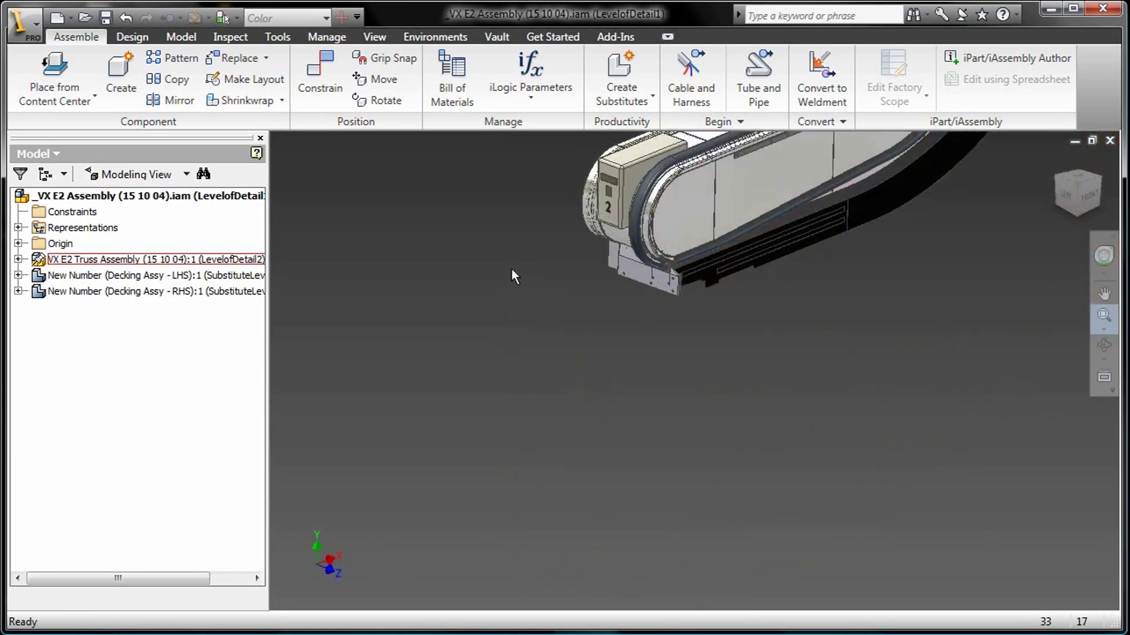
key("F5")
key("F5")
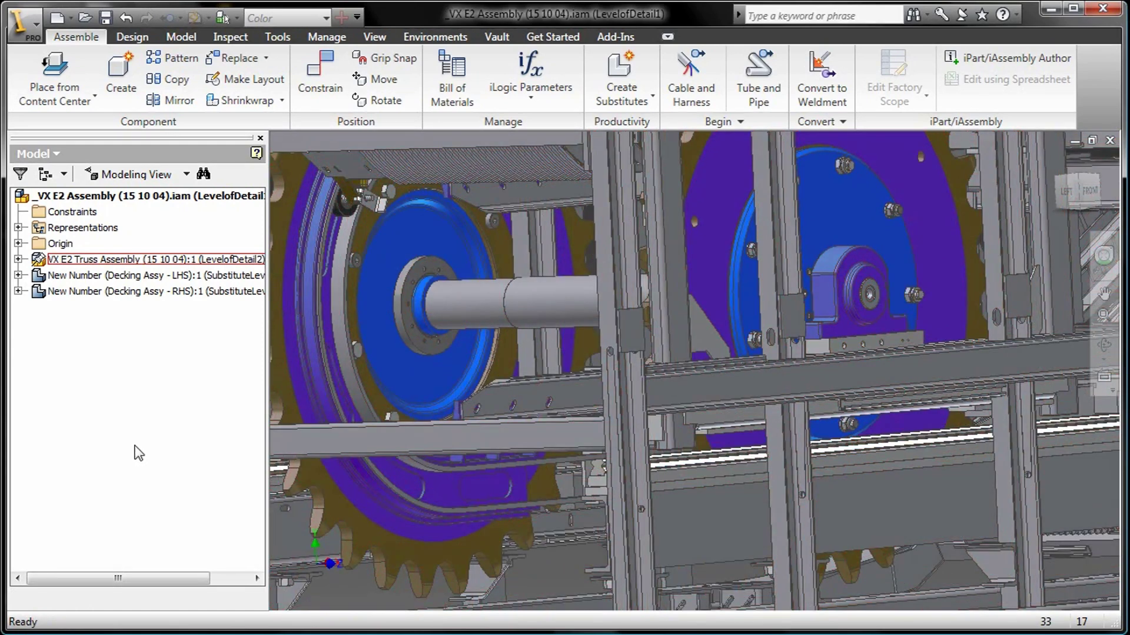
key("F6")
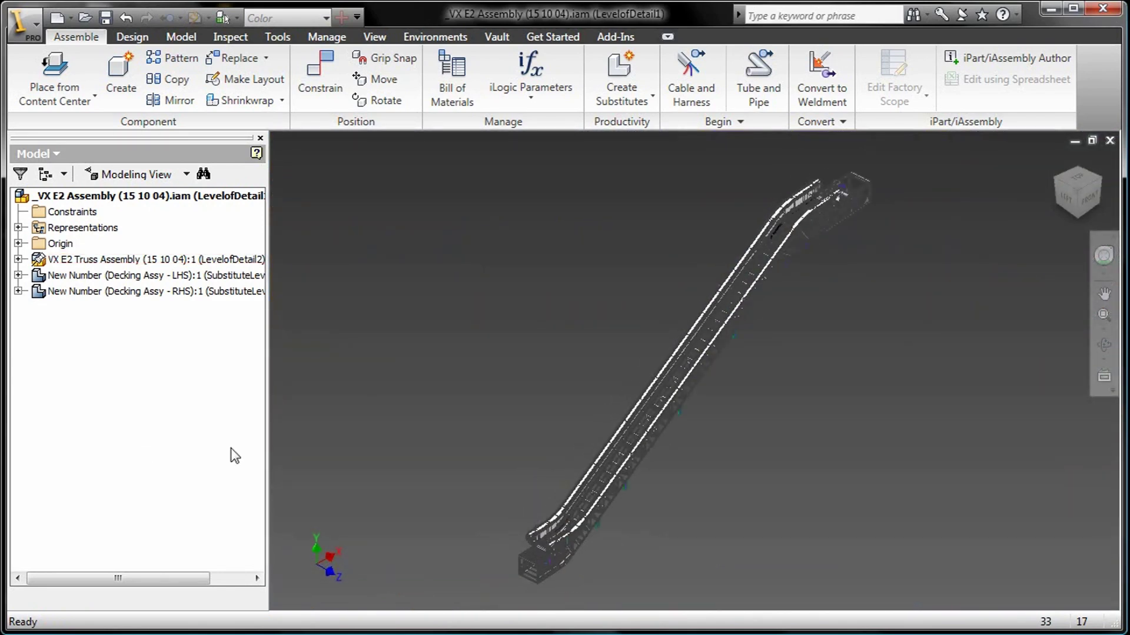
- Open the VX E2 Truss Assembly in its own window, and from it open the VX E2 Head End Assy
right_click(98, 264)
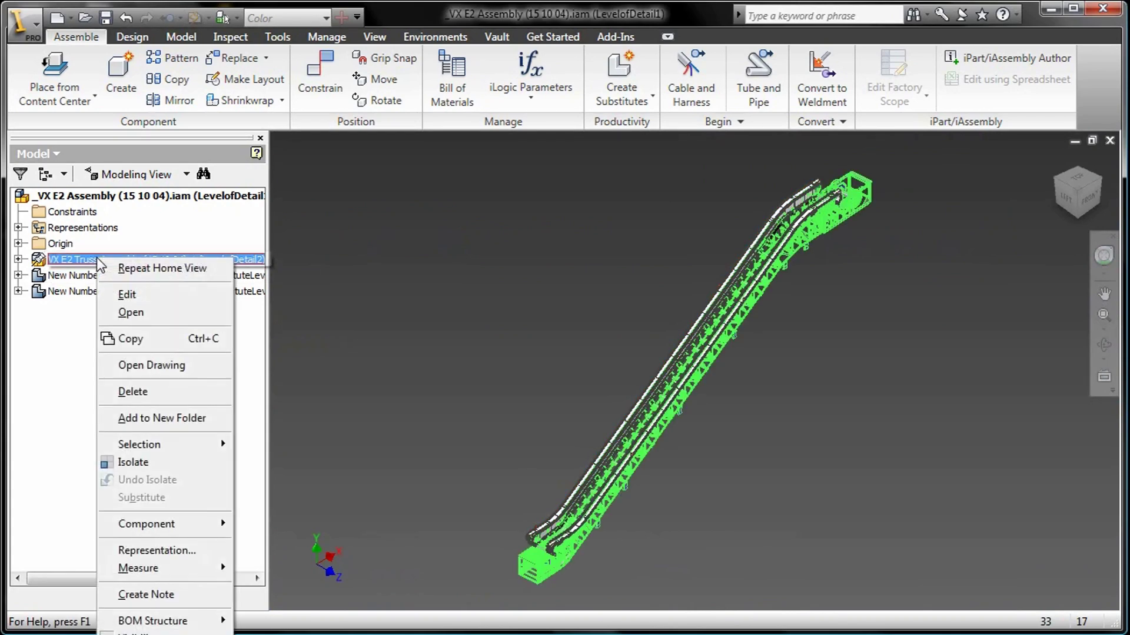
left_click(149, 312)
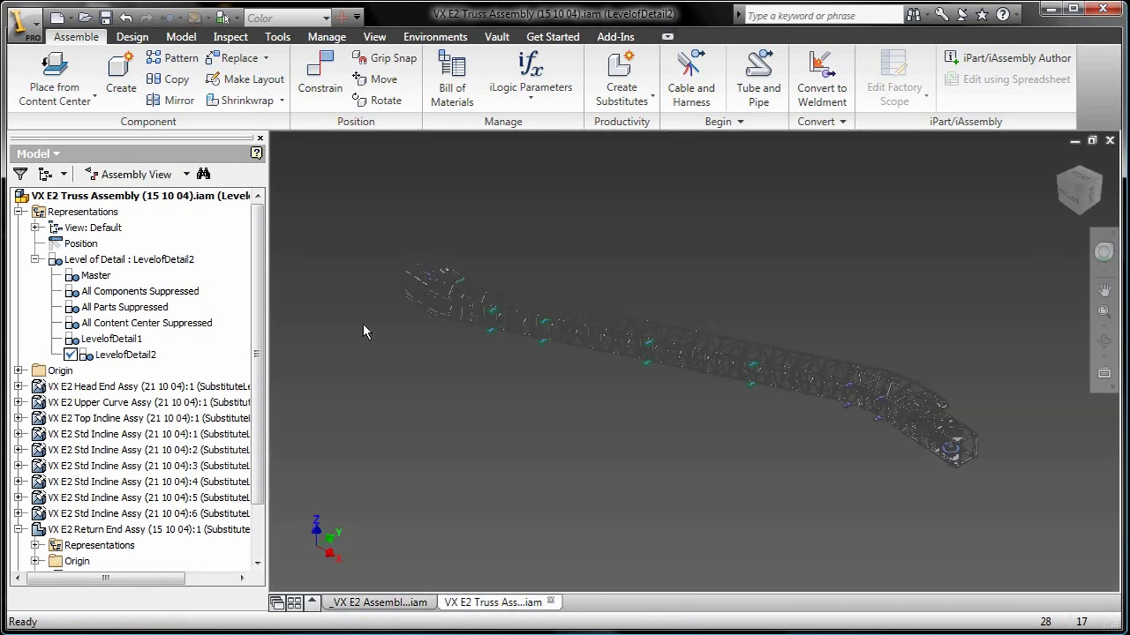
right_click(126, 386)
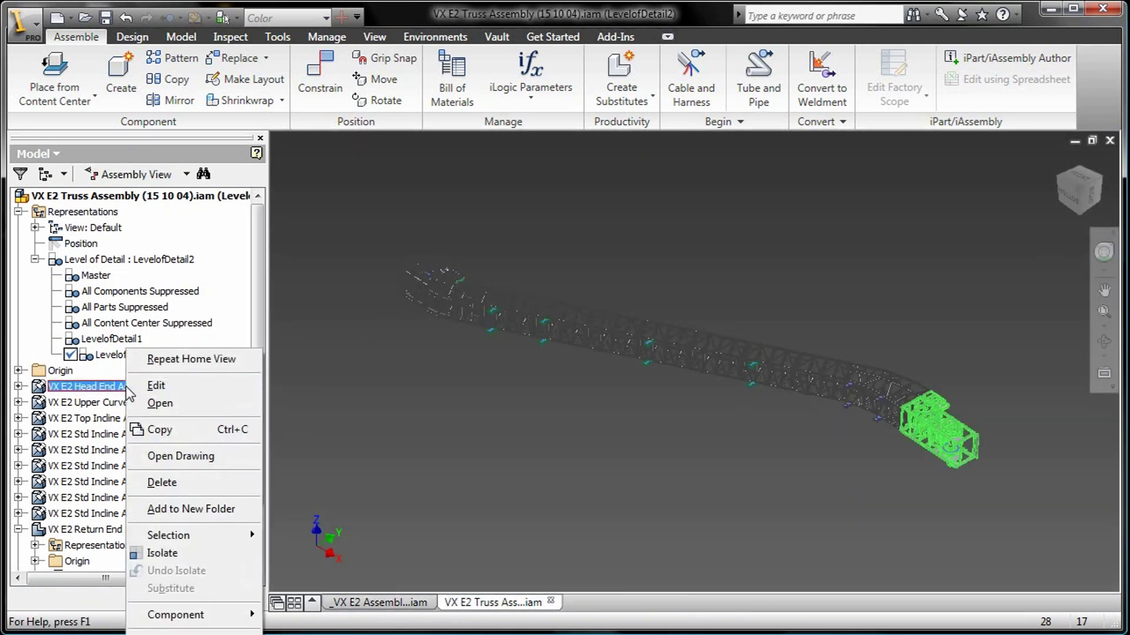
left_click(160, 403)
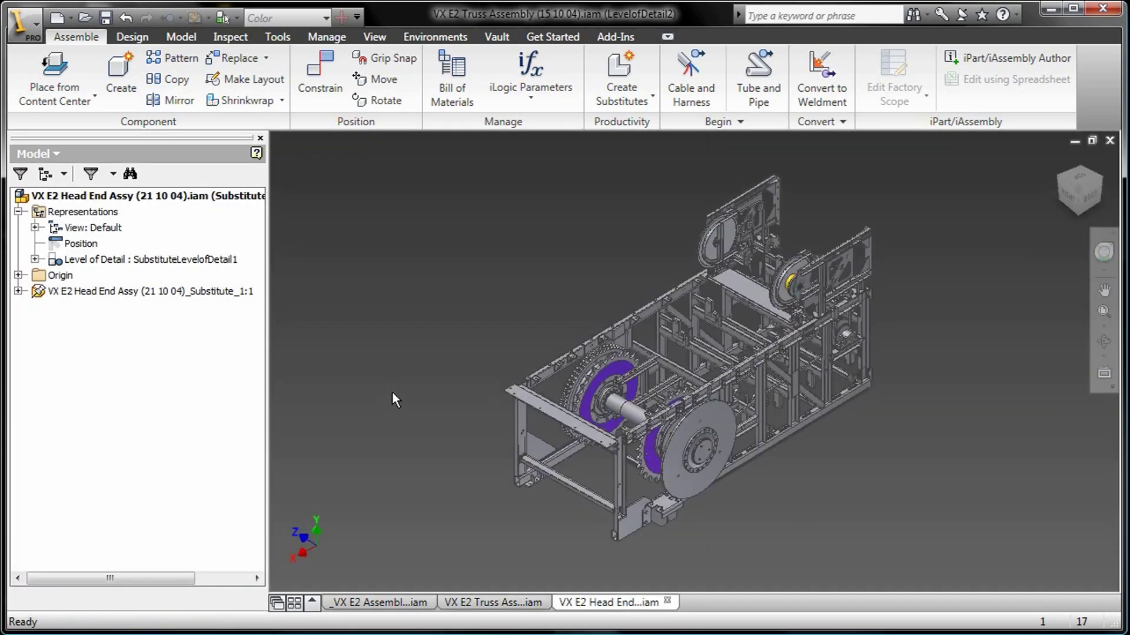
- Activate the Master level of detail in the head end assembly and inspect its sprocket drive up close
left_click(35, 260)
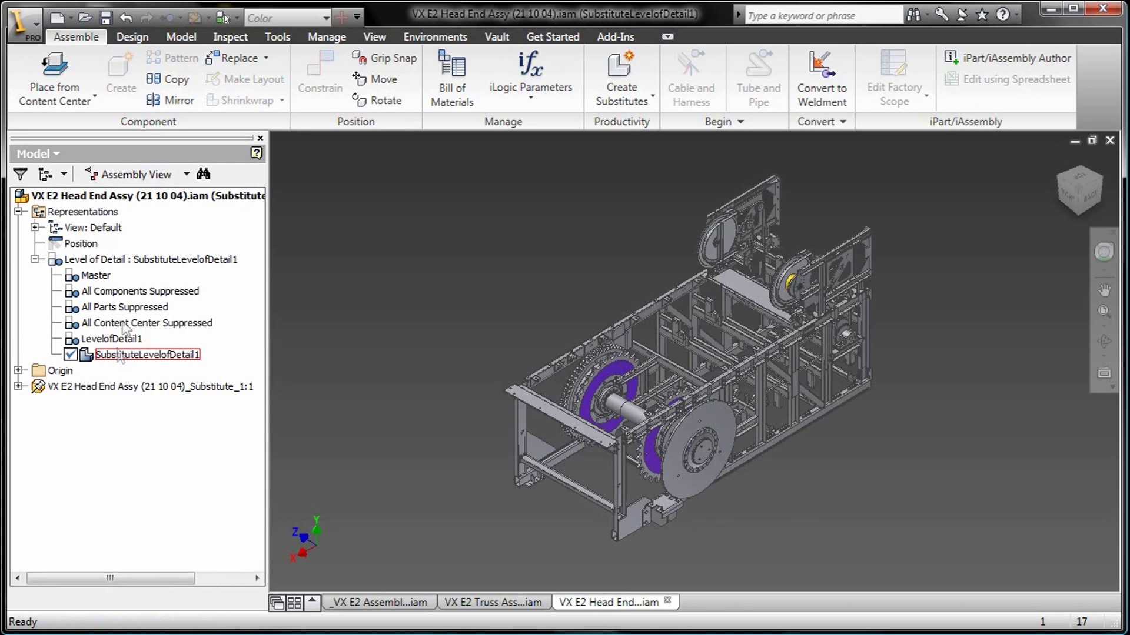
double_click(74, 276)
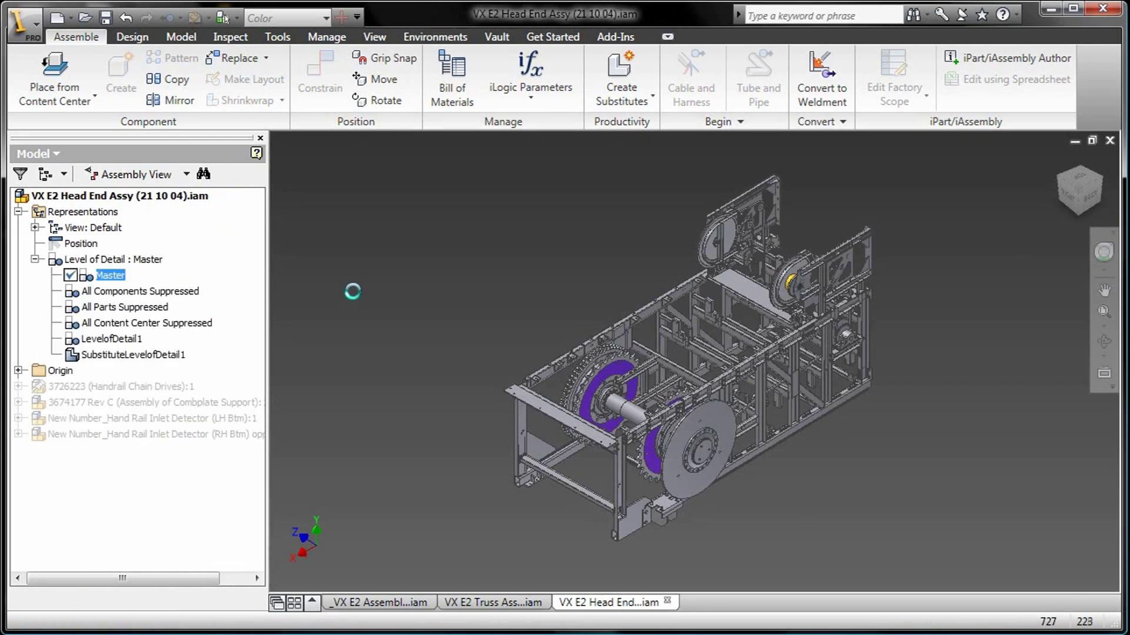
key("z")
left_click(501, 359)
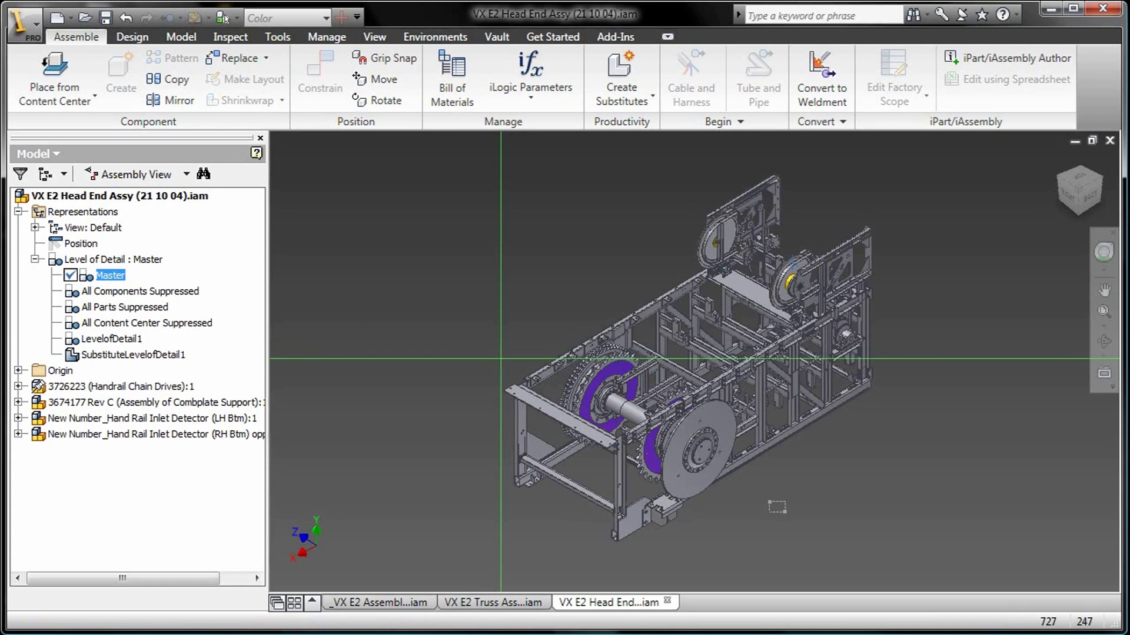
left_click_drag(502, 359, 910, 555)
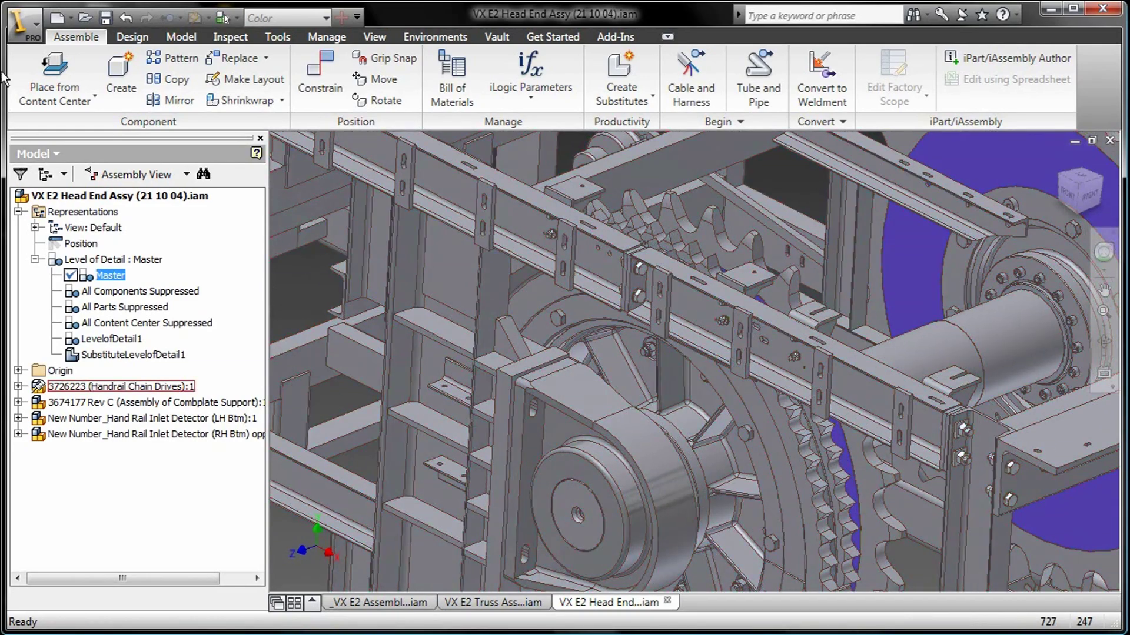
- Start a new shrinkwrap substitute for the head end assembly, accepting the proposed component name, Standard.ipt template and file location
right_click(96, 266)
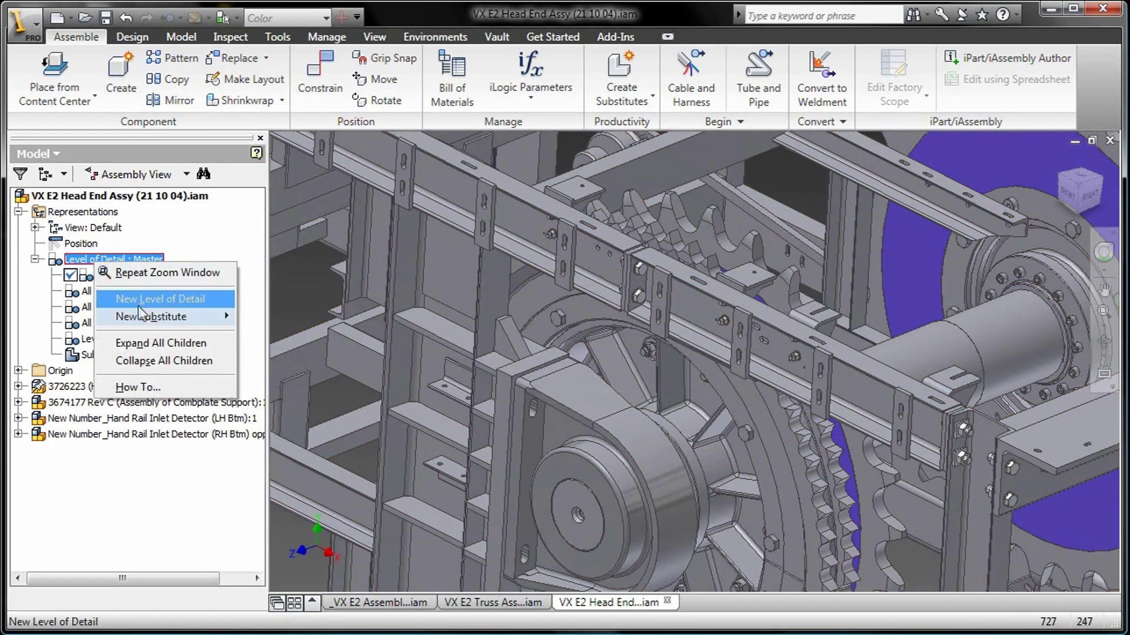
mouse_move(147, 318)
left_click(262, 335)
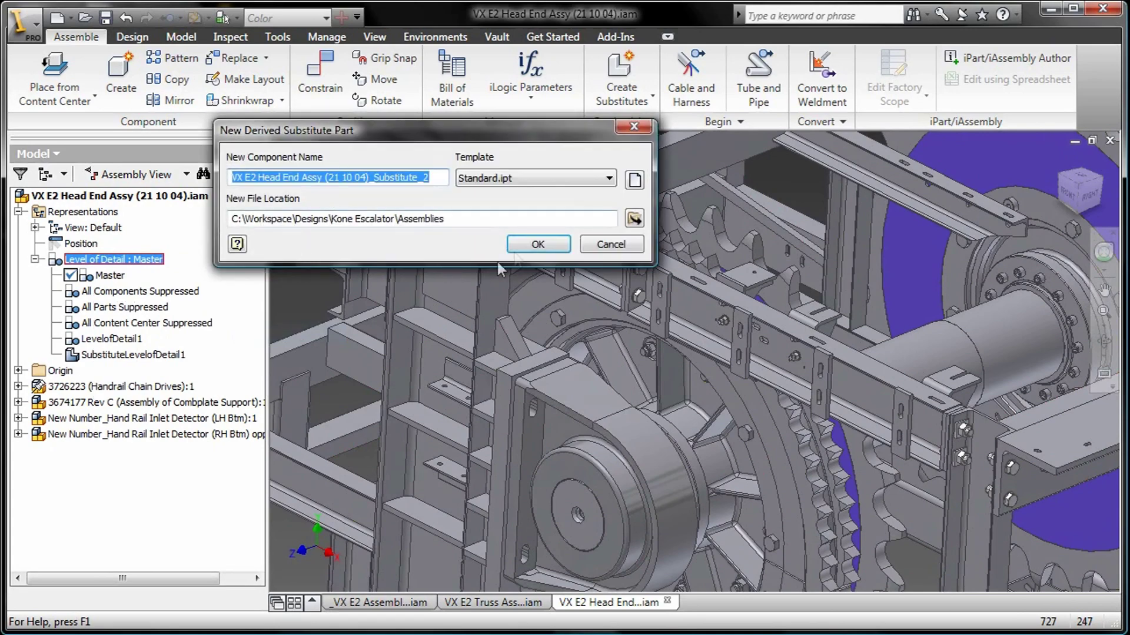
key("Return")
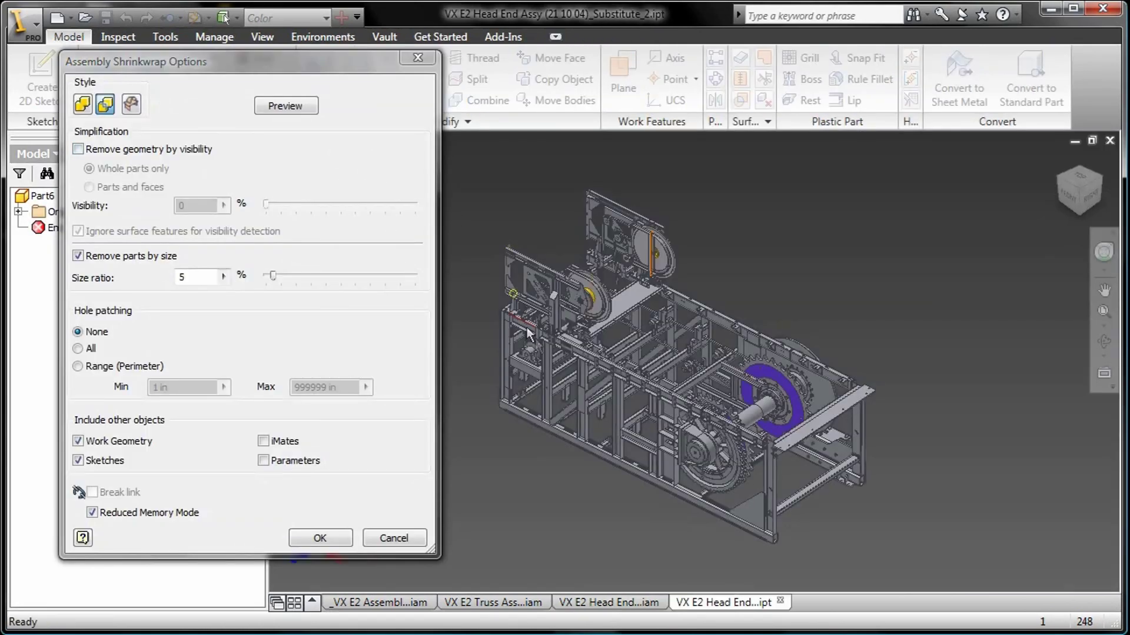
- Set the shrinkwrap to patch all holes and remove parts by size at a 10% size ratio
left_click(1104, 311)
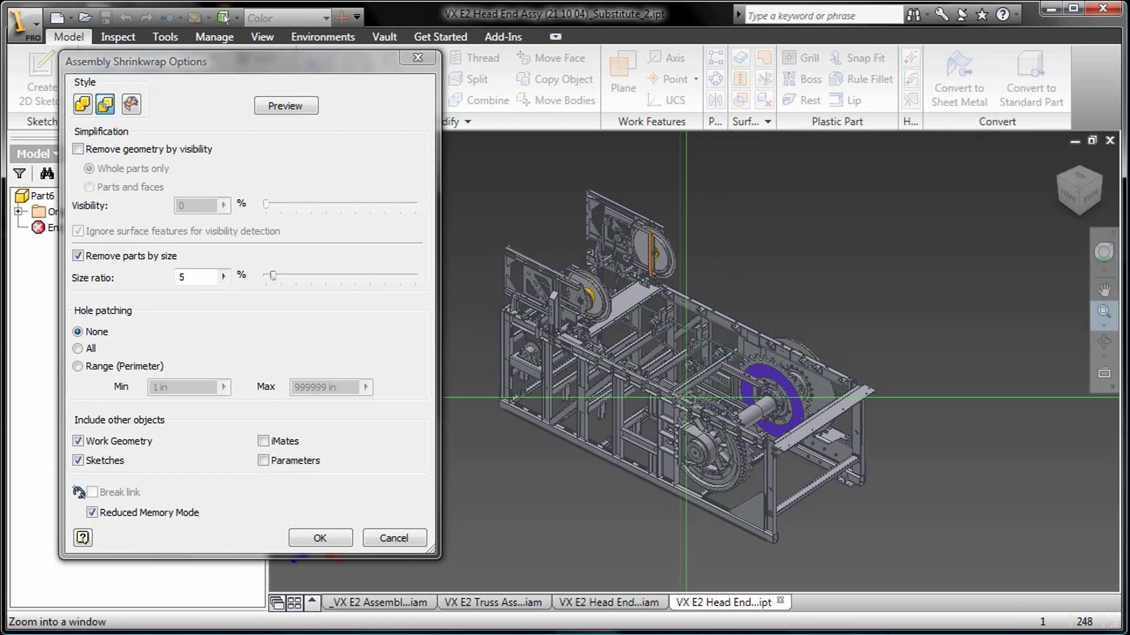
left_click_drag(641, 380, 856, 526)
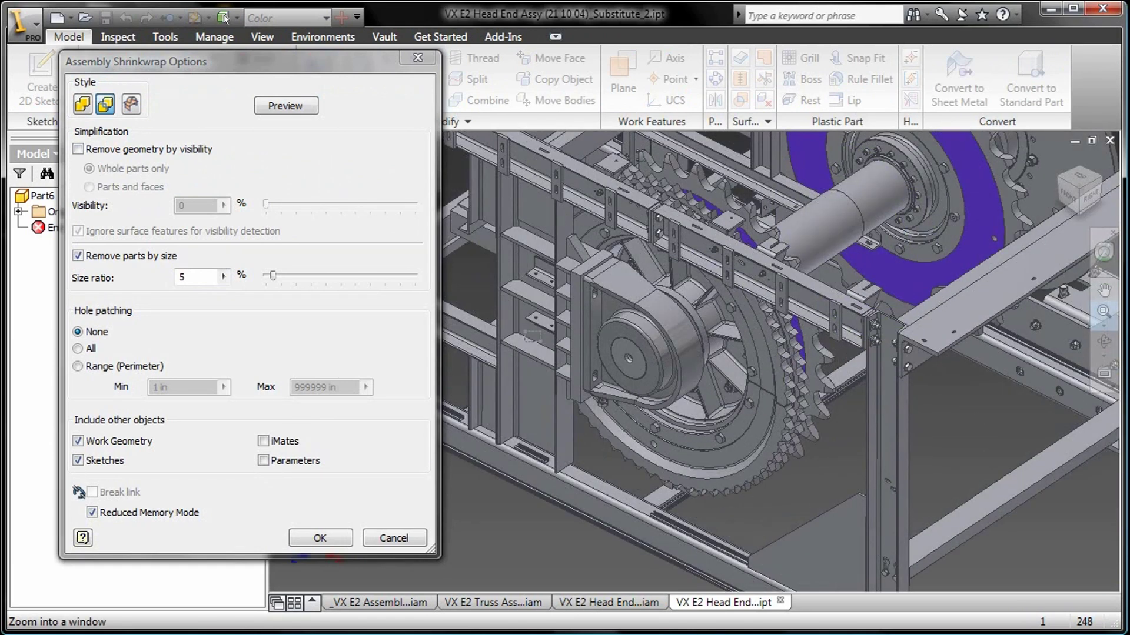
left_click(103, 106)
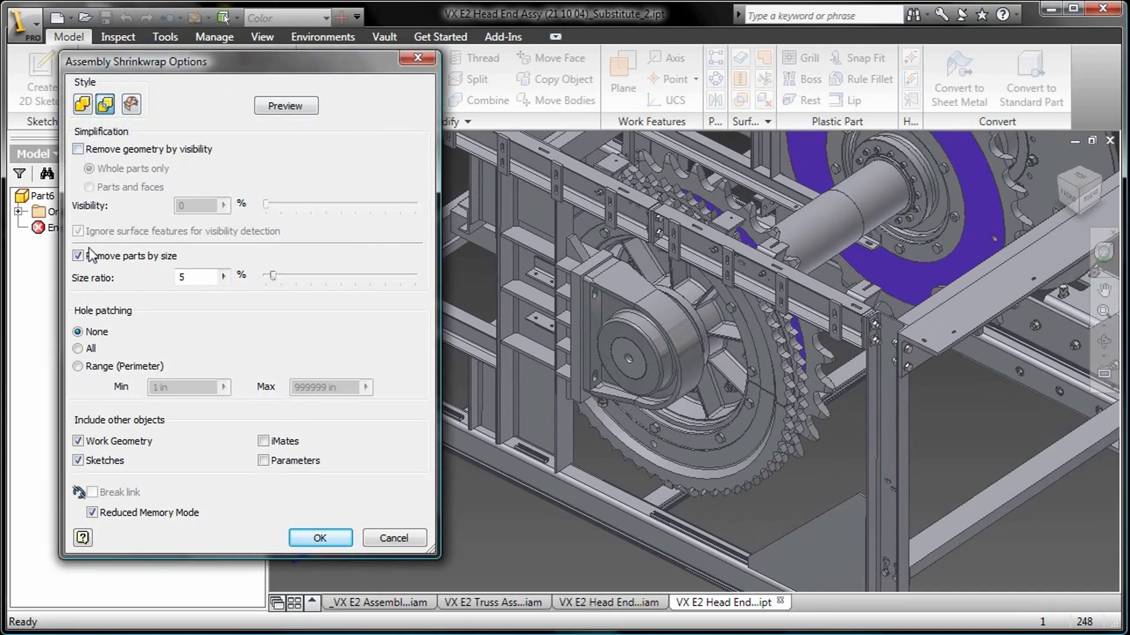
left_click(77, 349)
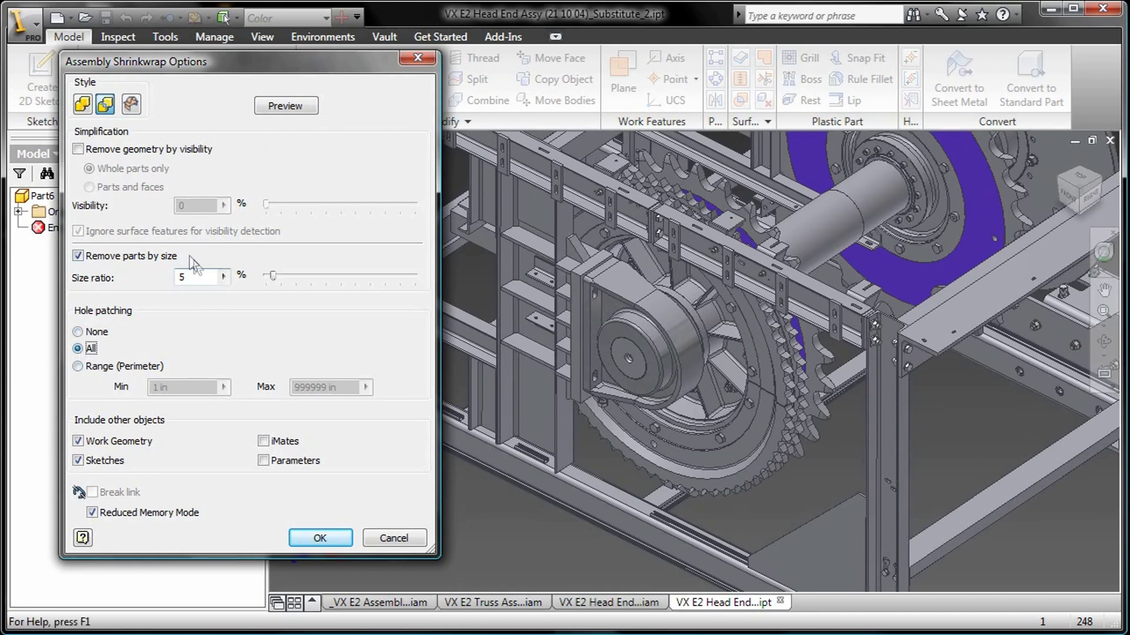
left_click(223, 277)
left_click(265, 299)
- Preview the simplified head end and create the shrinkwrap substitute level of detail
left_click(287, 107)
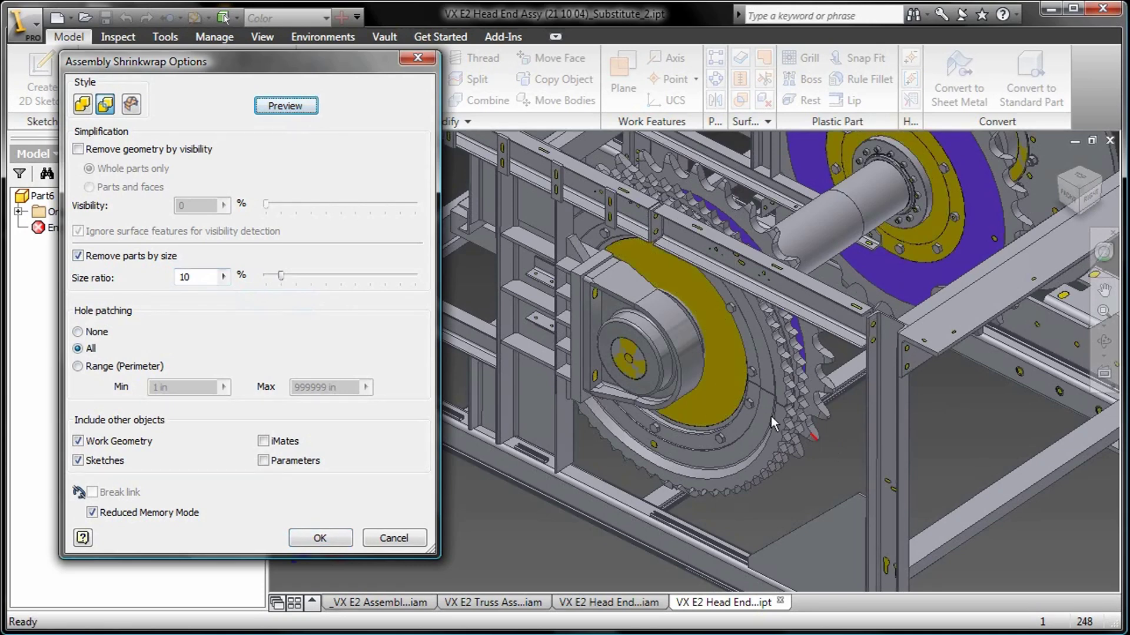
scroll(708, 400, "up", 4)
middle_click_drag(711, 407, 767, 479)
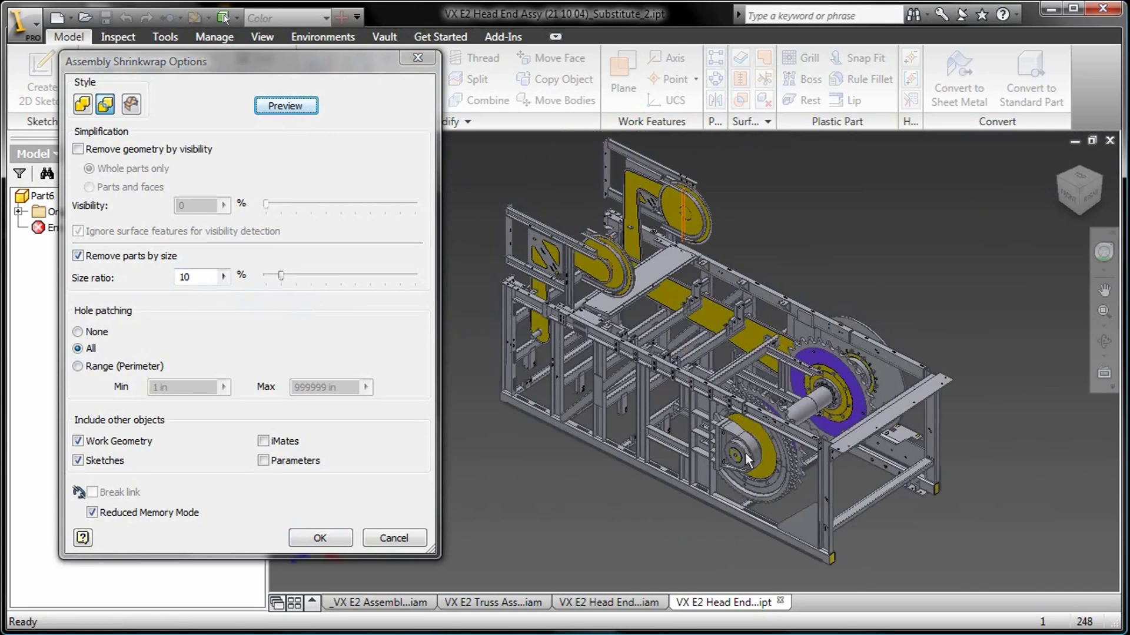
left_click(319, 538)
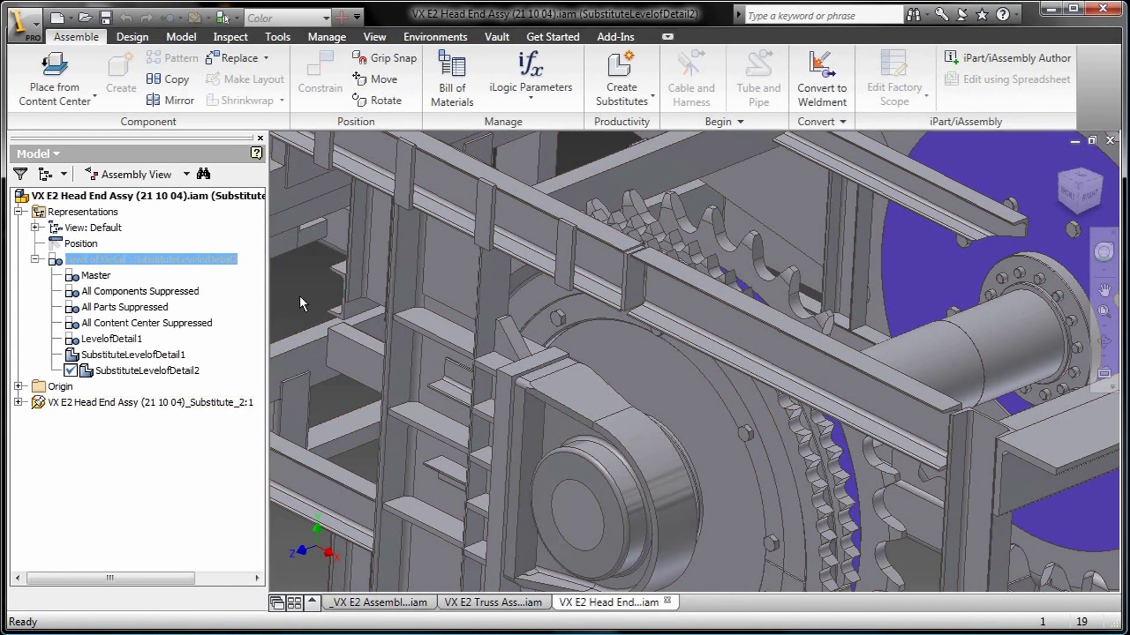
- Check the whole simplified head end, close its assembly and return to the truss assembly
key("F6")
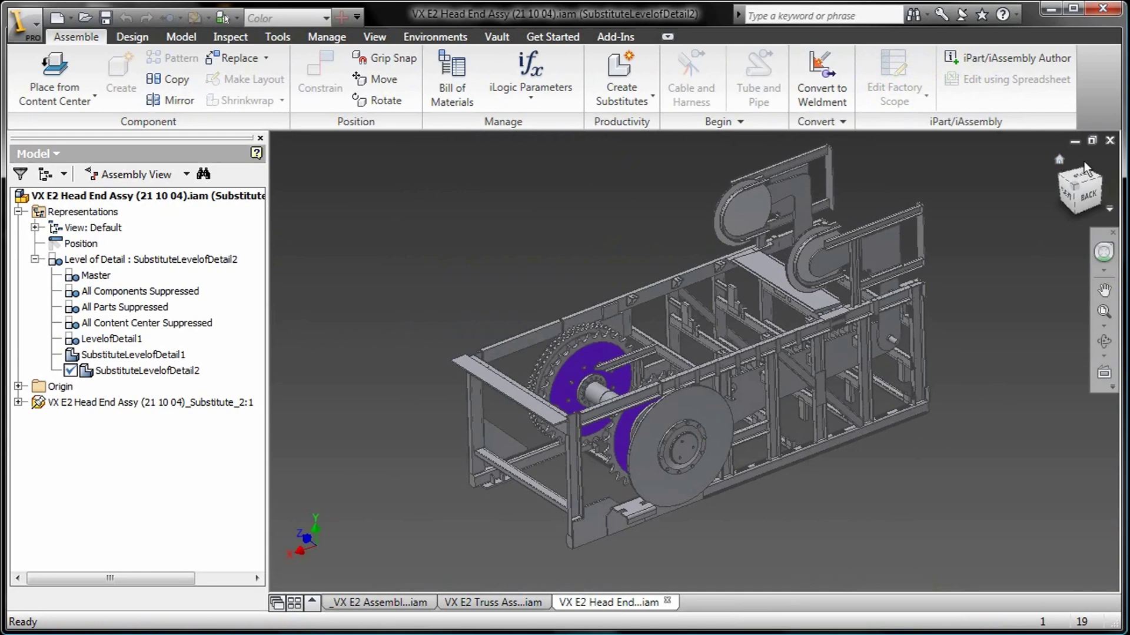
left_click(1110, 143)
left_click(393, 357)
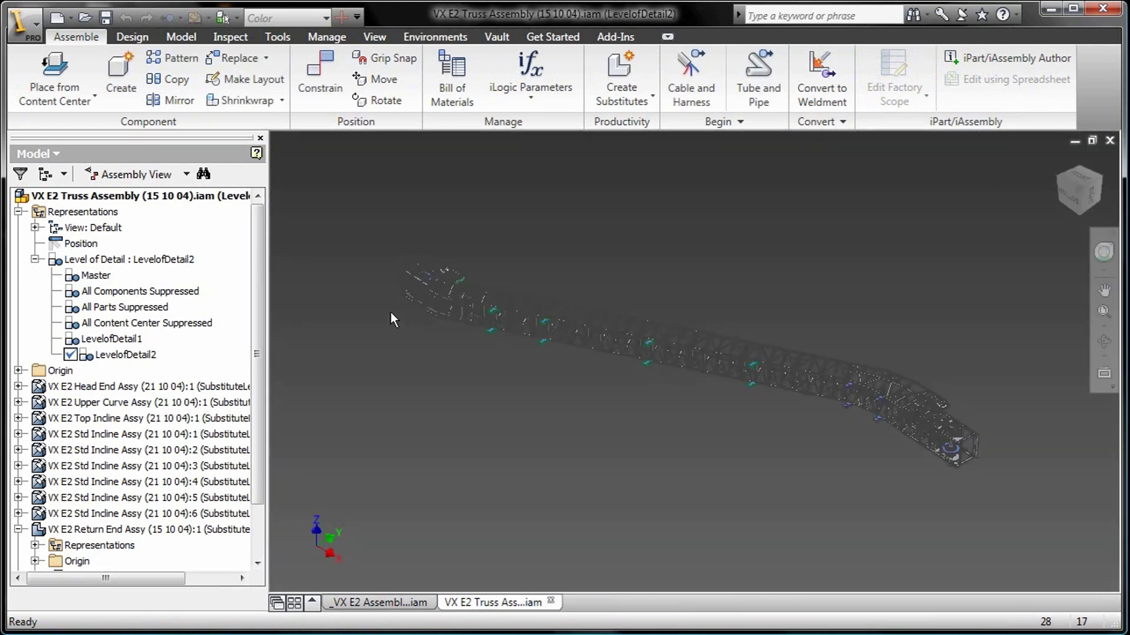
- Set the level of detail representation of the head end component in the truss assembly to SubstituteLevelofDetail2
key("F5")
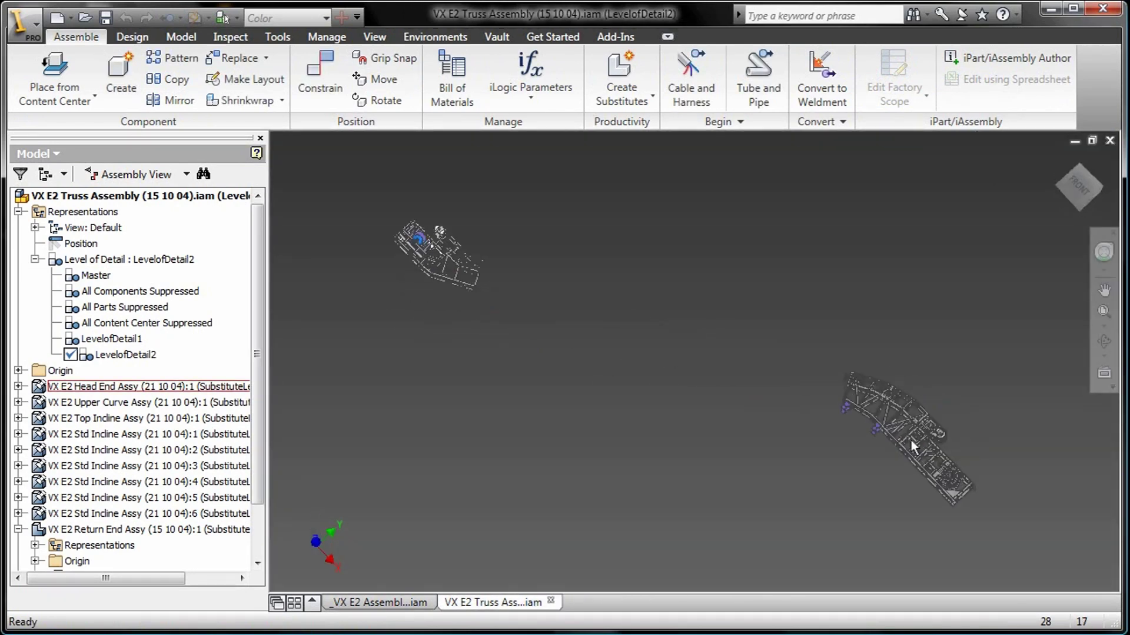
scroll(906, 449, "up", 5)
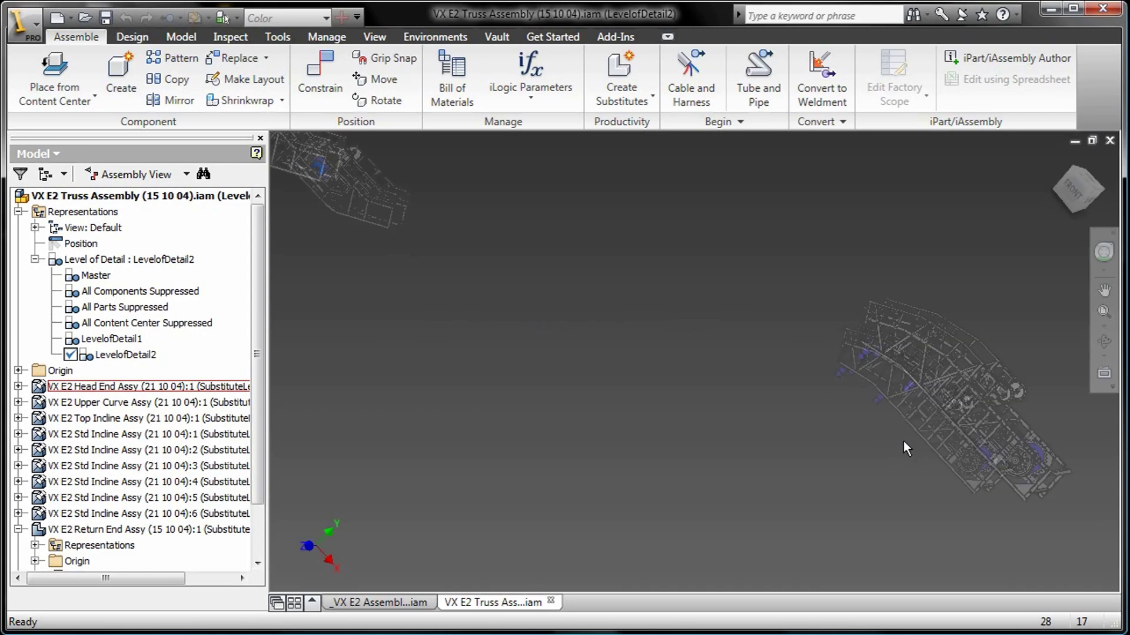
scroll(903, 448, "down", 5)
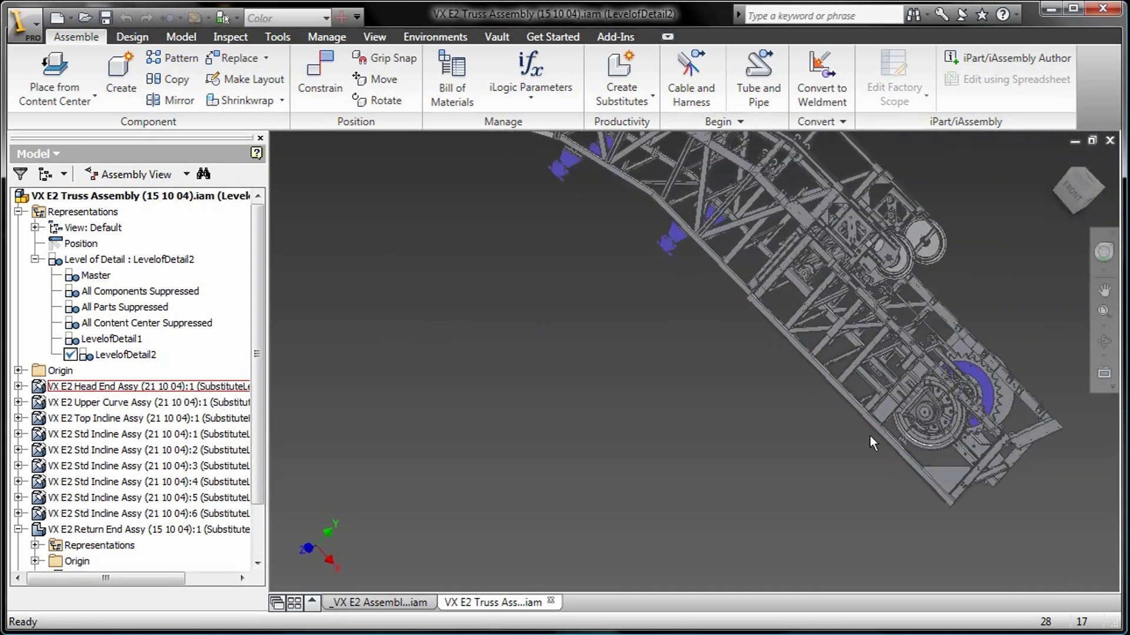
scroll(865, 437, "up", 2)
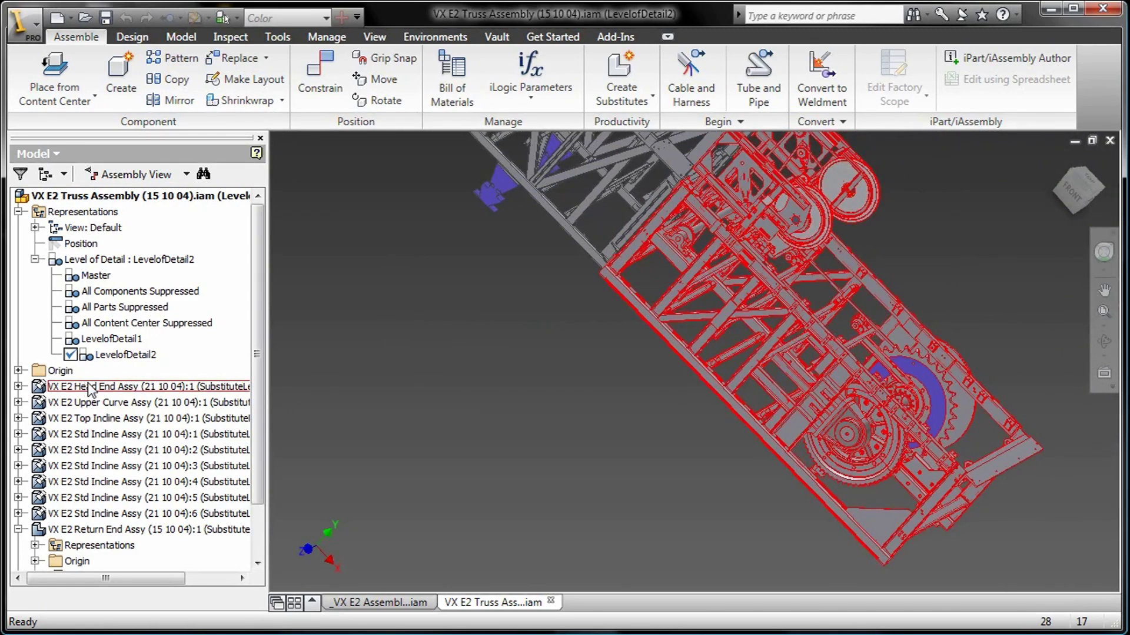
right_click(89, 386)
left_click(170, 632)
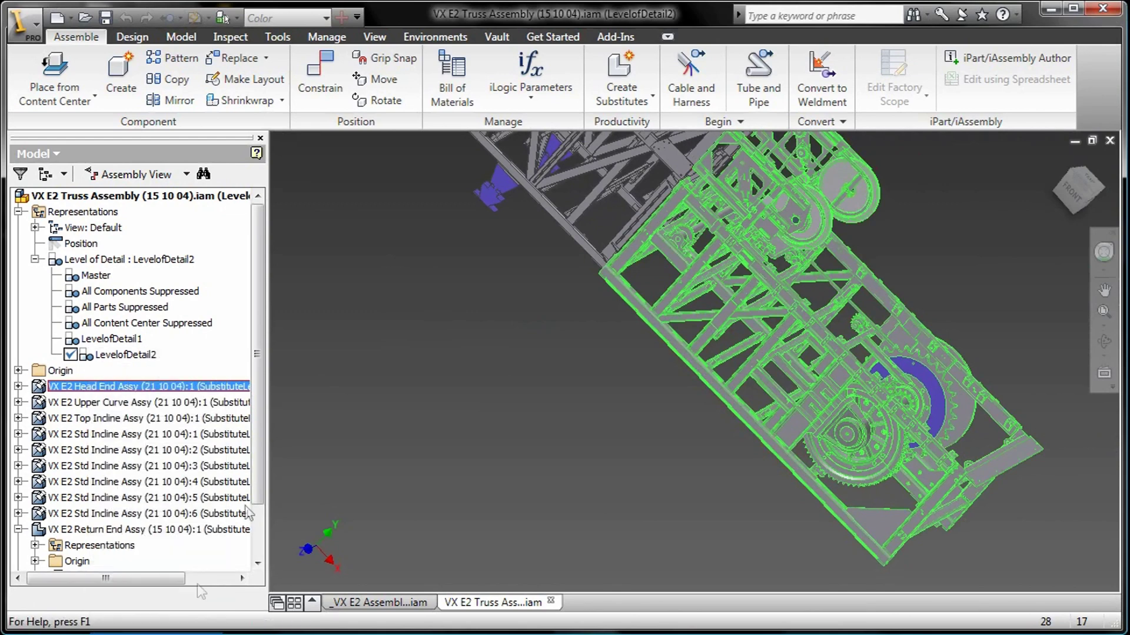
left_click(589, 395)
left_click(542, 478)
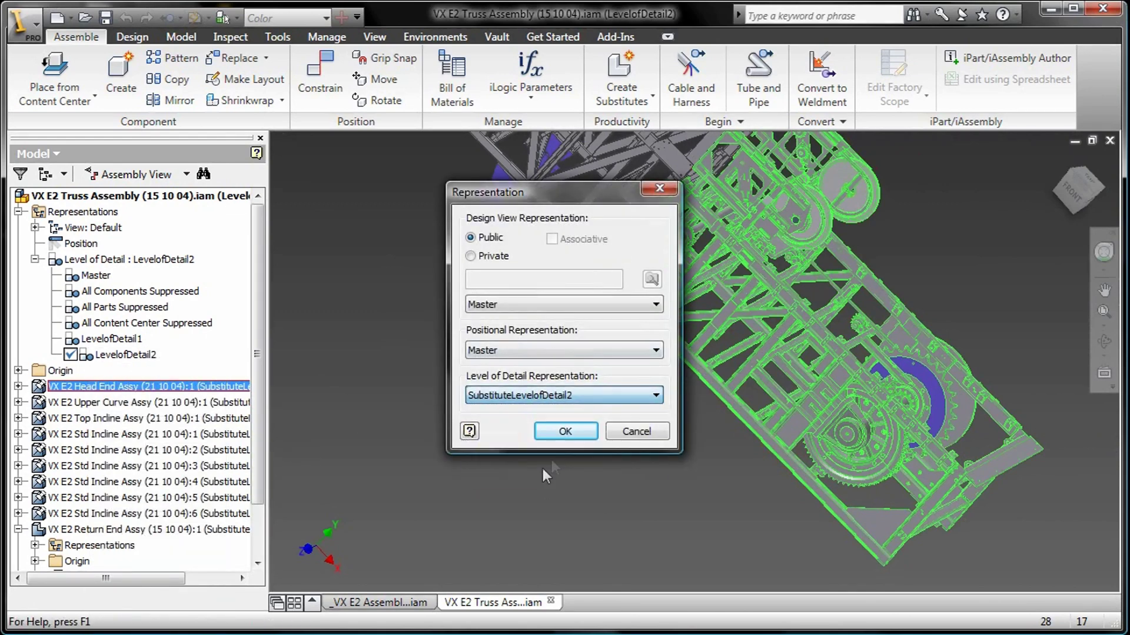
left_click(563, 433)
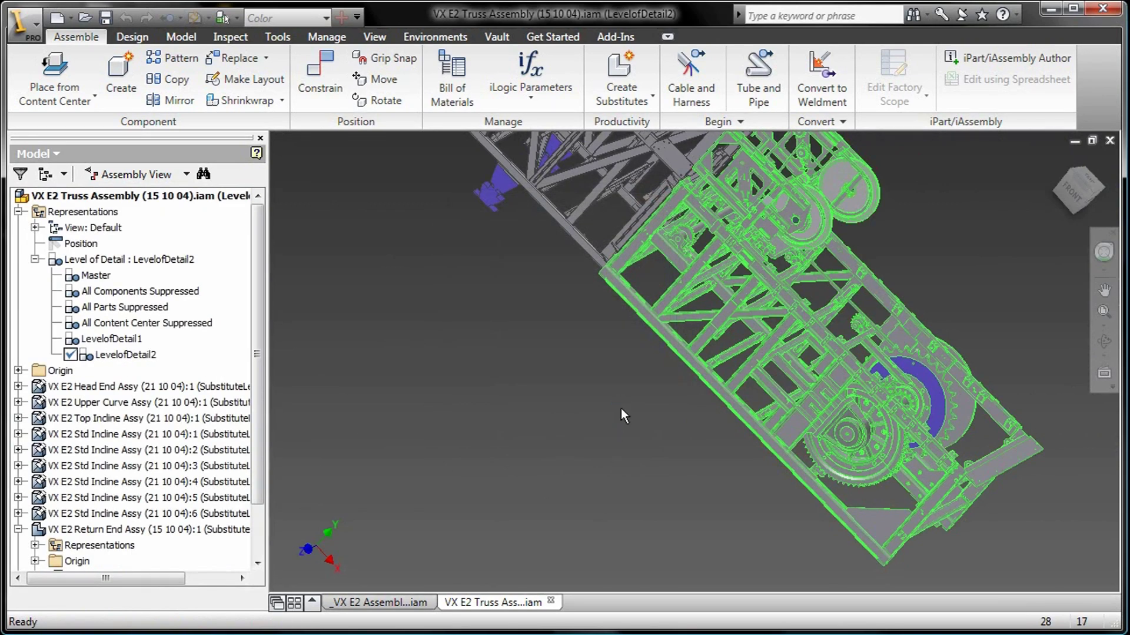
- Save the truss assembly and close it to return to the top-level escalator assembly
key("F6")
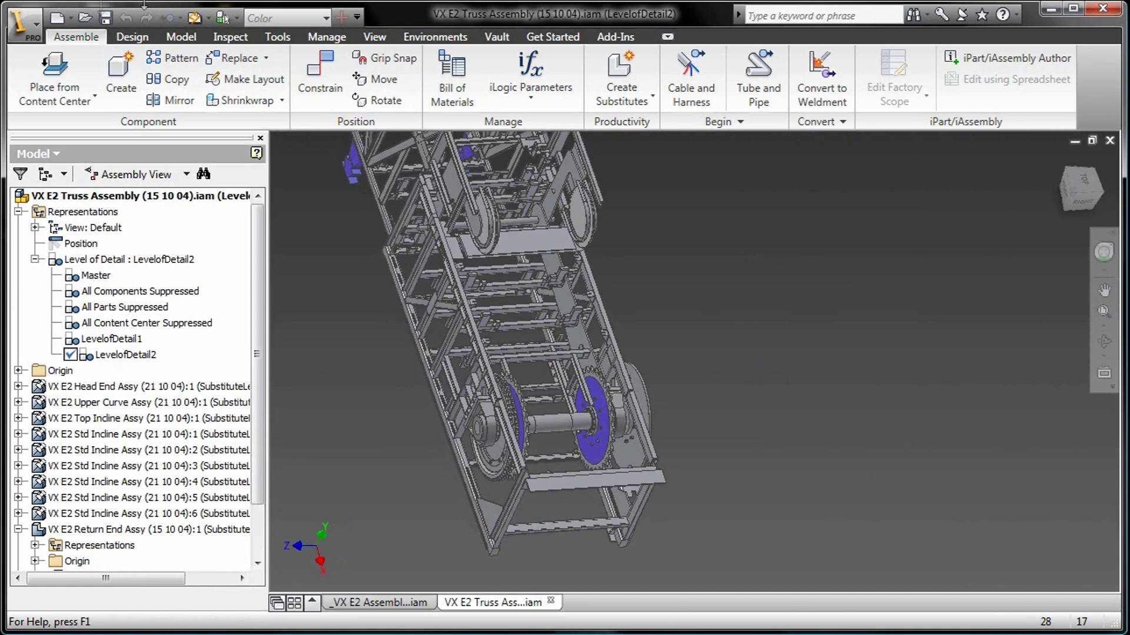
left_click(106, 17)
left_click(1109, 140)
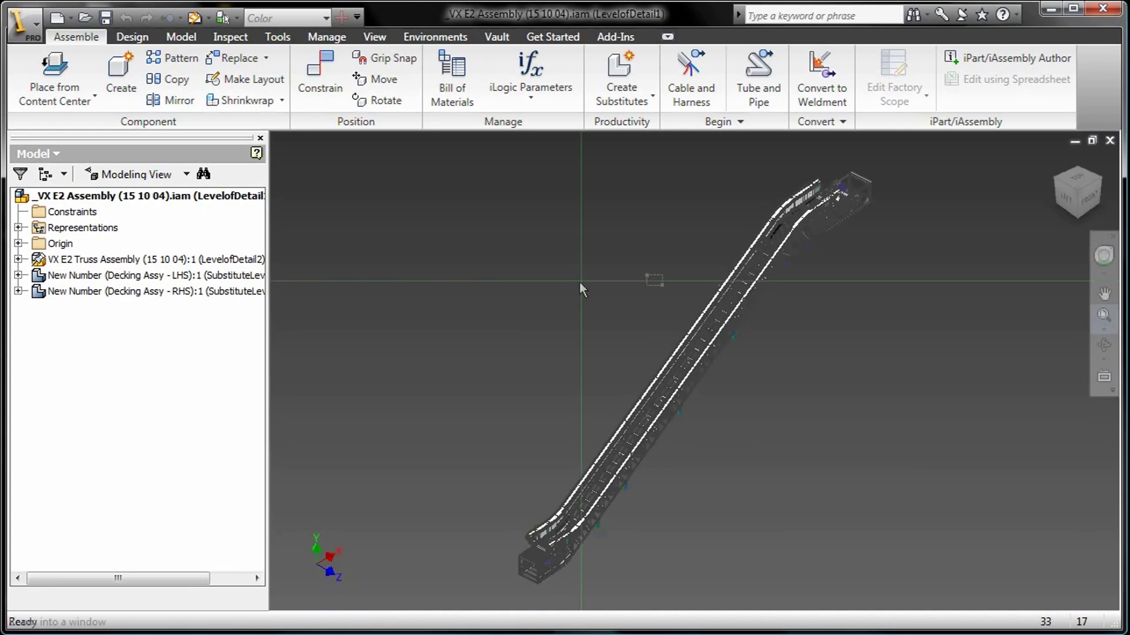
- Inspect the simplified head end up close from several angles in the top-level escalator assembly
left_click(1103, 315)
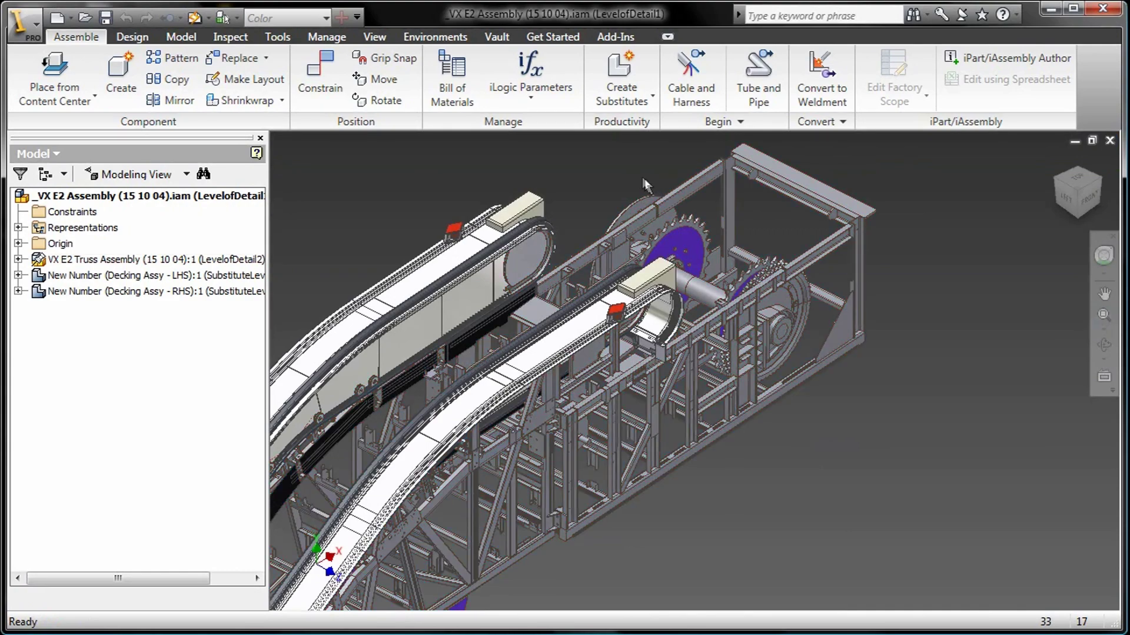
key("F5")
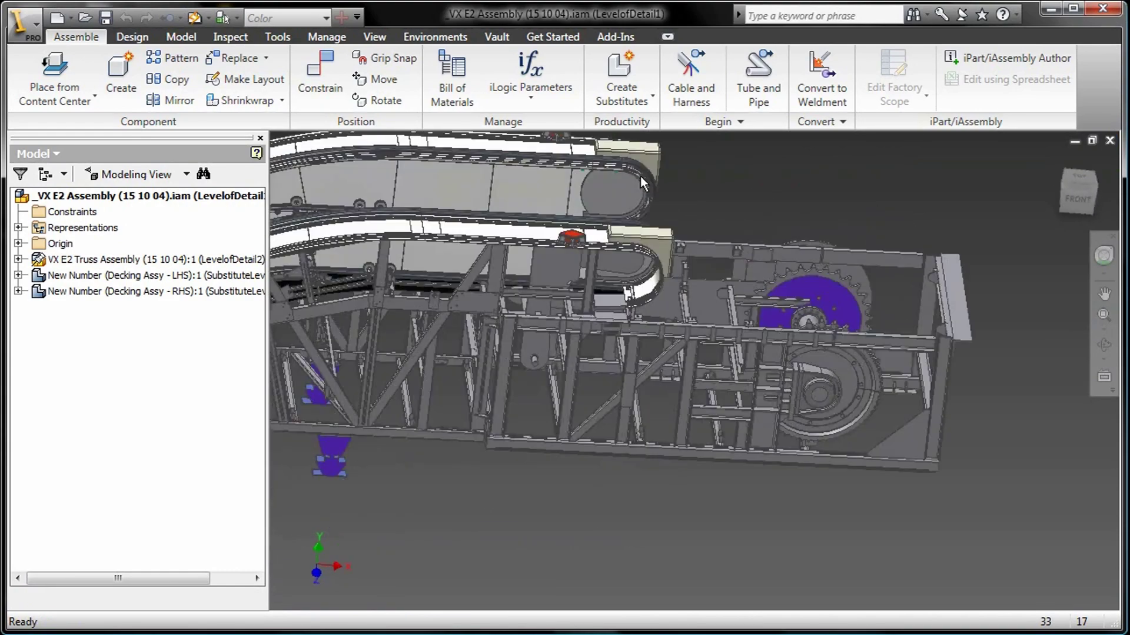
key("F5")
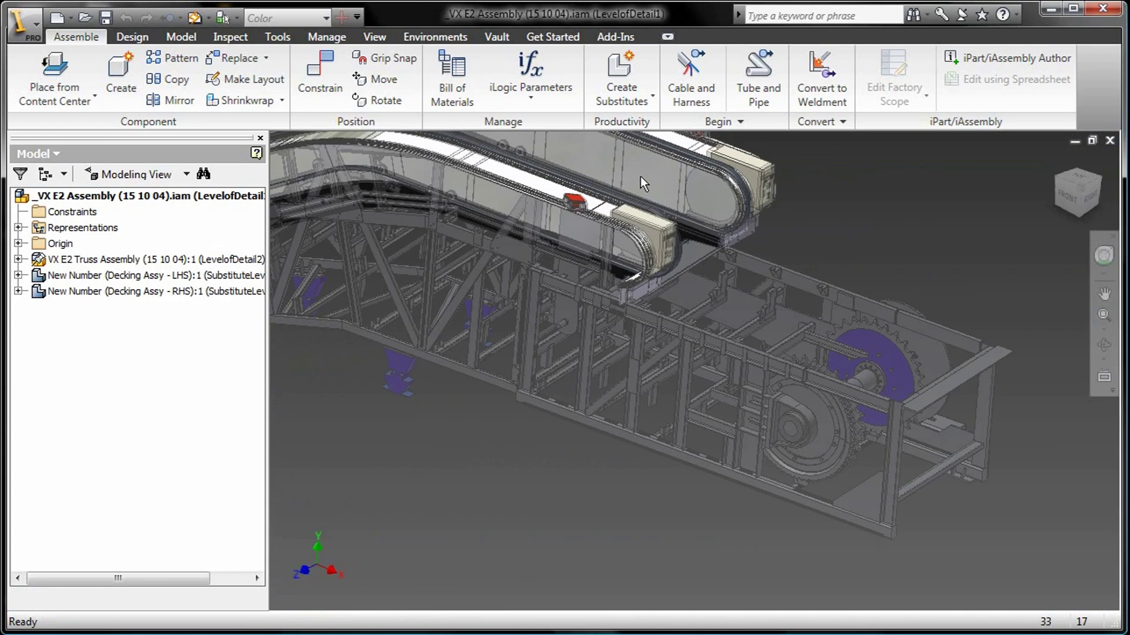
key("F5")
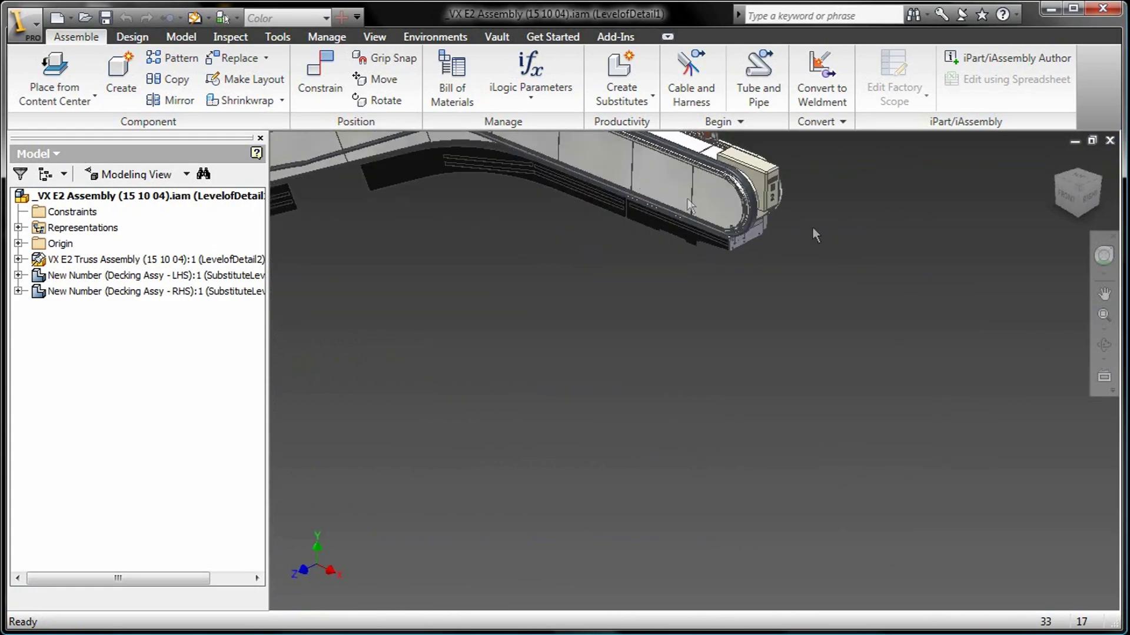
key("F5")
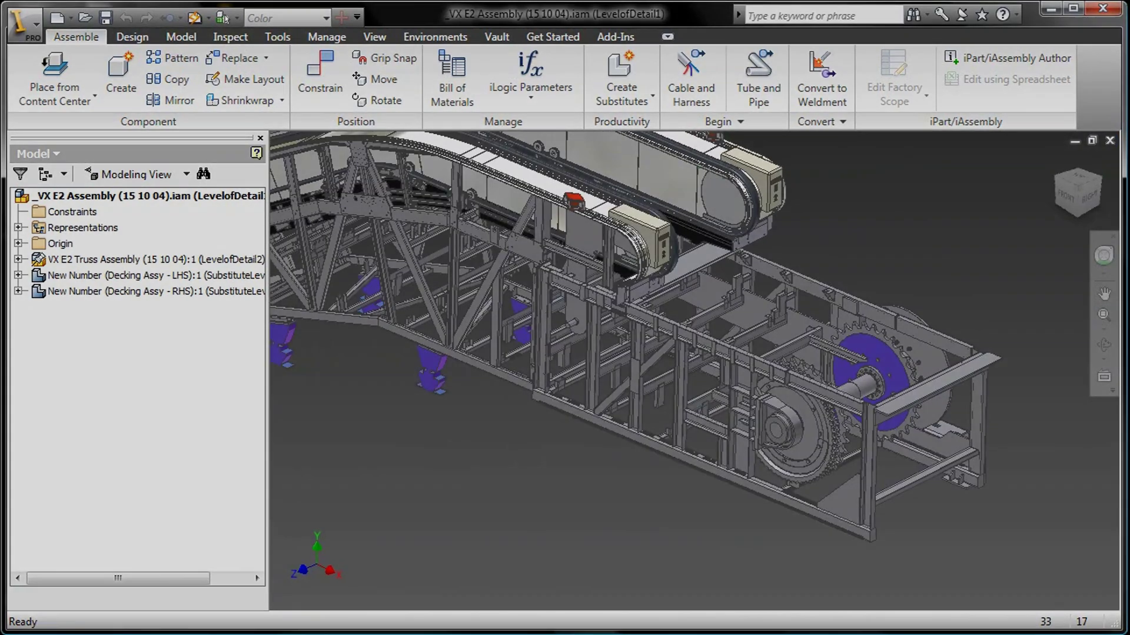